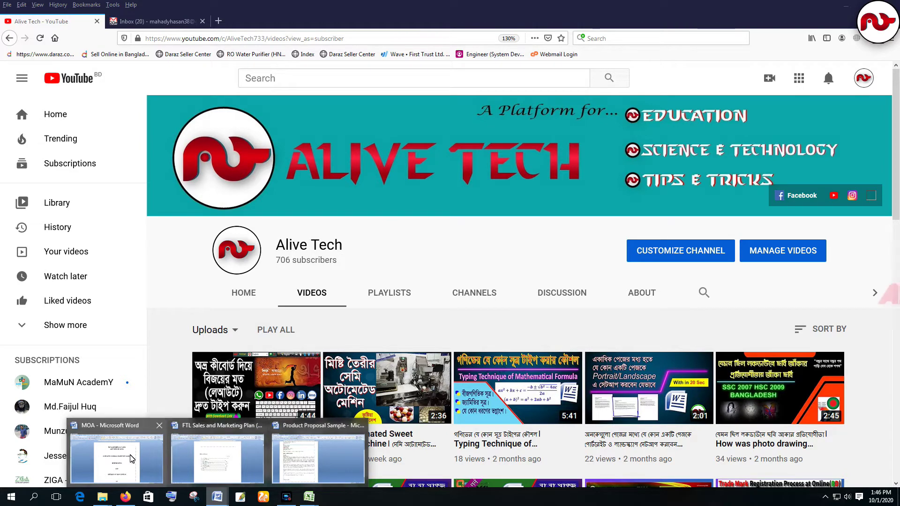
View the open FTL Sales and Marketing Plan and Product Proposal Sample documents in Word.
mouse_move(314, 457)
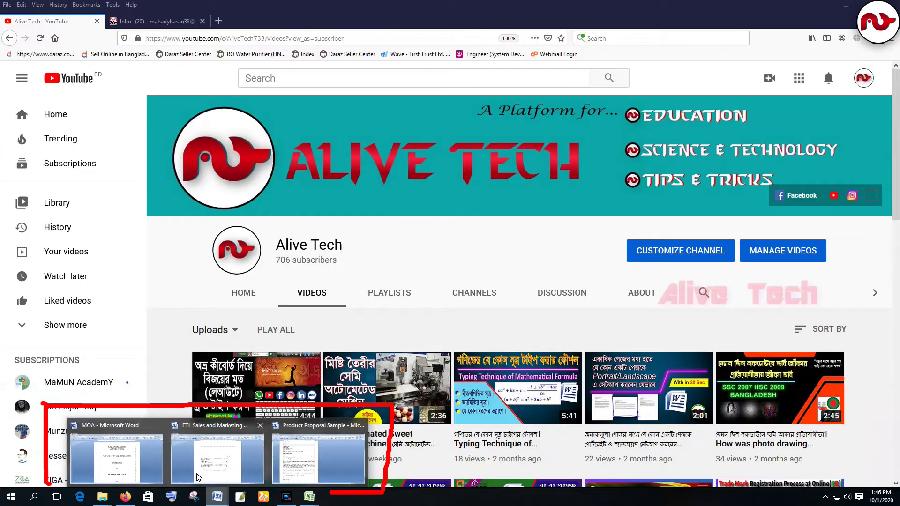
mouse_move(125, 468)
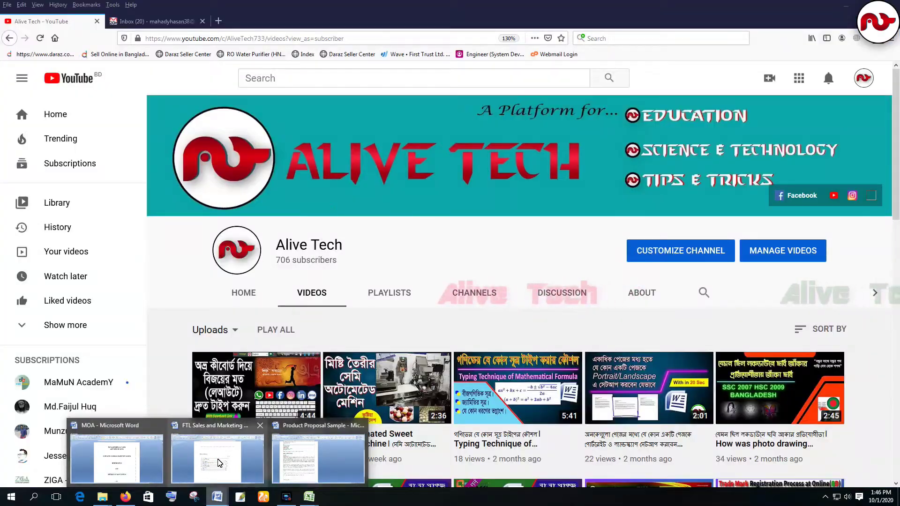
click(218, 458)
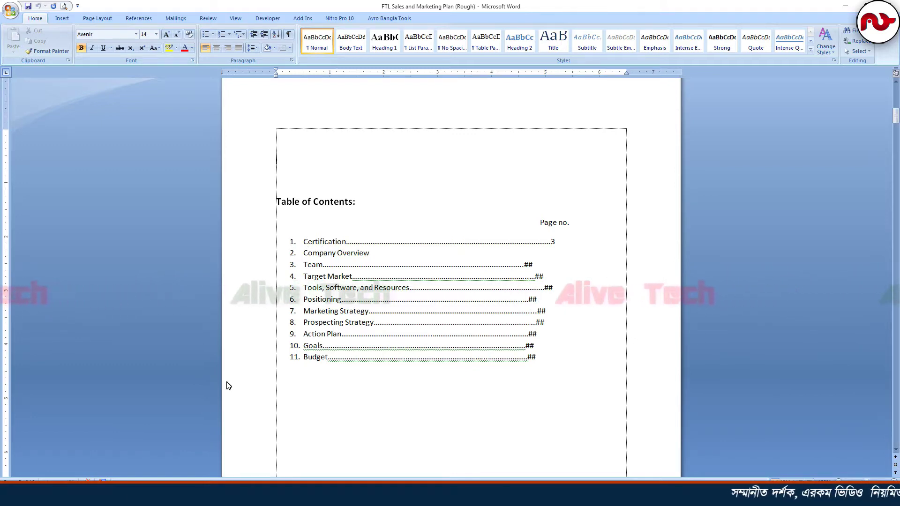
mouse_move(218, 495)
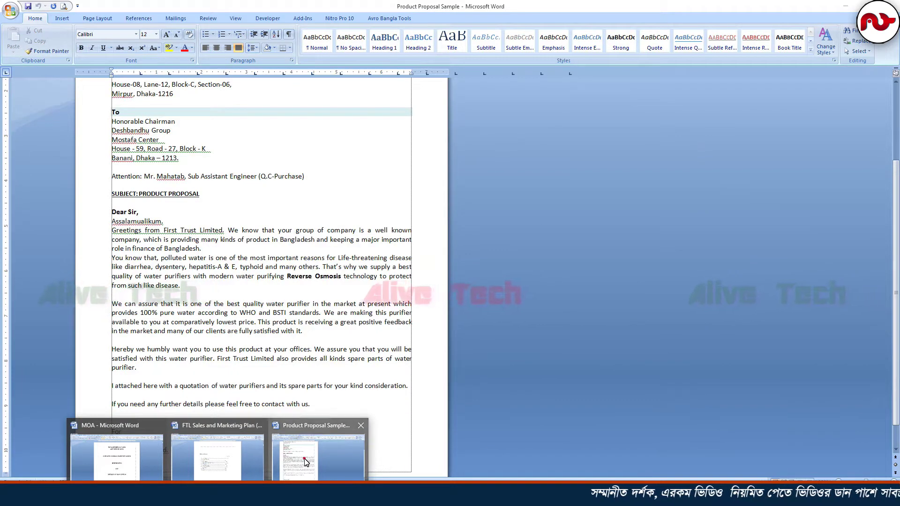
click(304, 458)
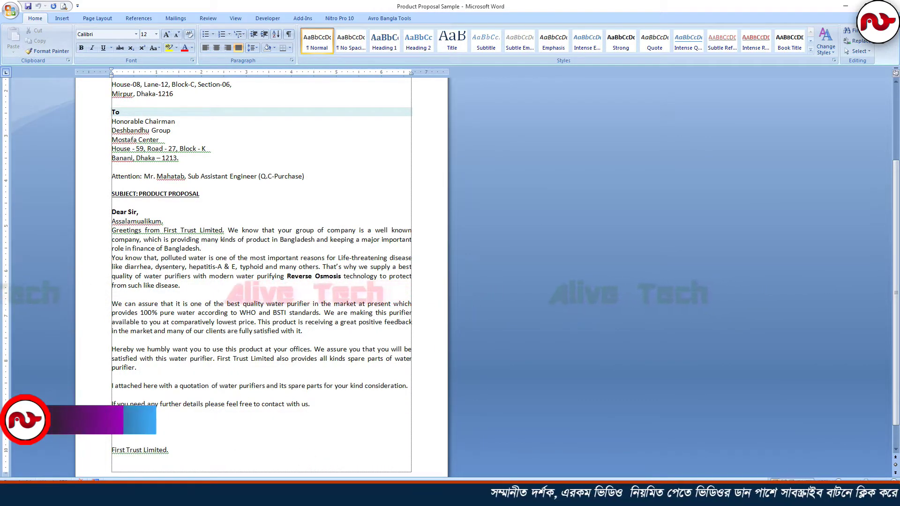
mouse_move(217, 495)
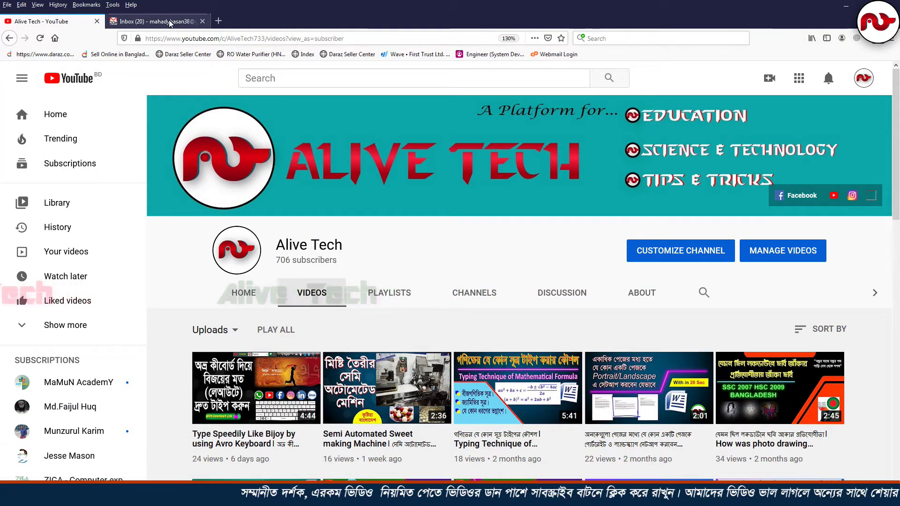
Add a new tab in Firefox and switch among the YouTube, Gmail inbox and new tab pages.
click(187, 22)
click(219, 21)
click(154, 21)
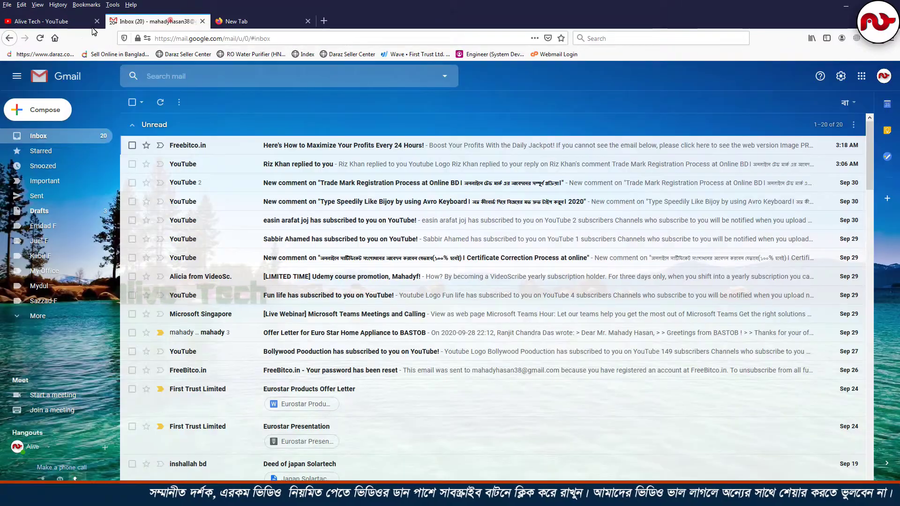
click(90, 23)
click(232, 21)
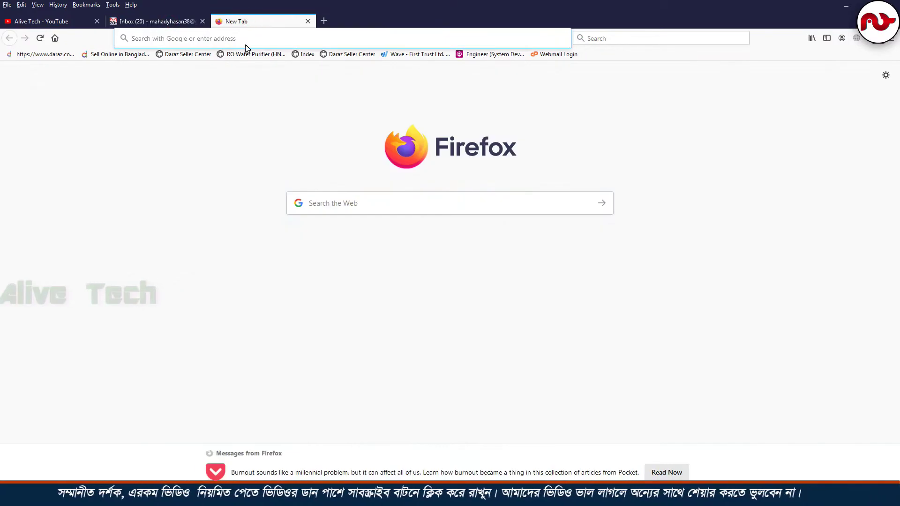
click(159, 21)
click(47, 21)
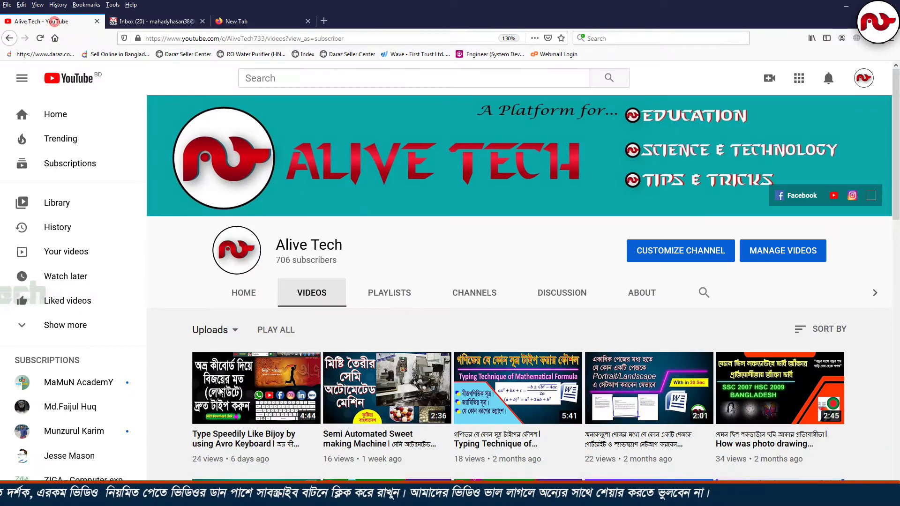
View the open QIO Mobile Update and First Trust Ltd Budget workbooks in Excel.
mouse_move(217, 497)
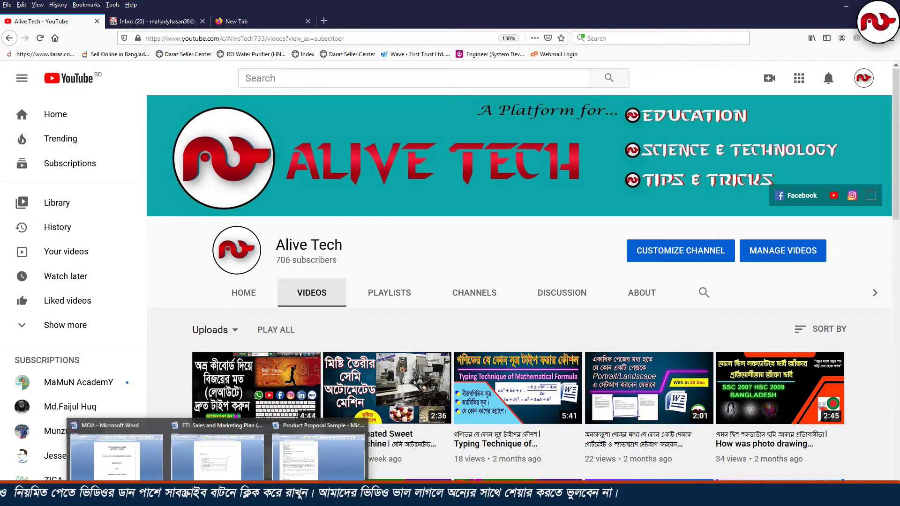
mouse_move(300, 497)
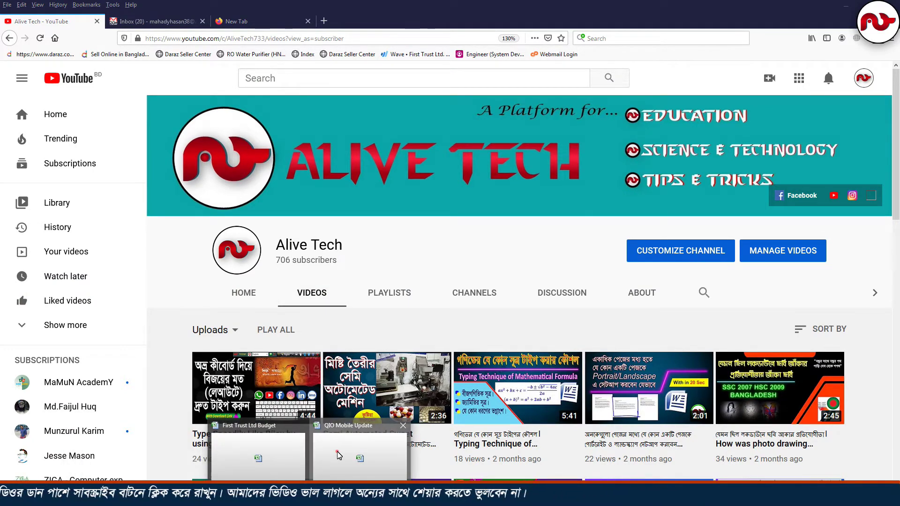
click(335, 452)
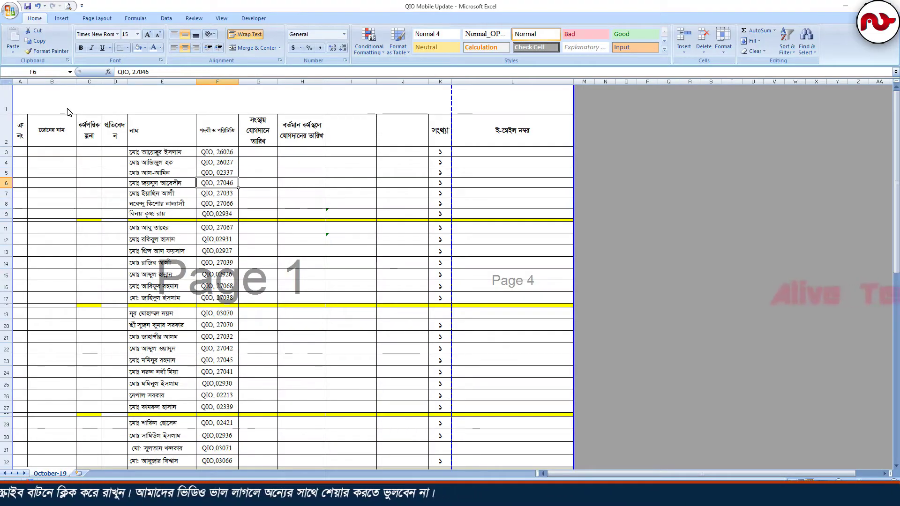
mouse_move(307, 496)
click(239, 440)
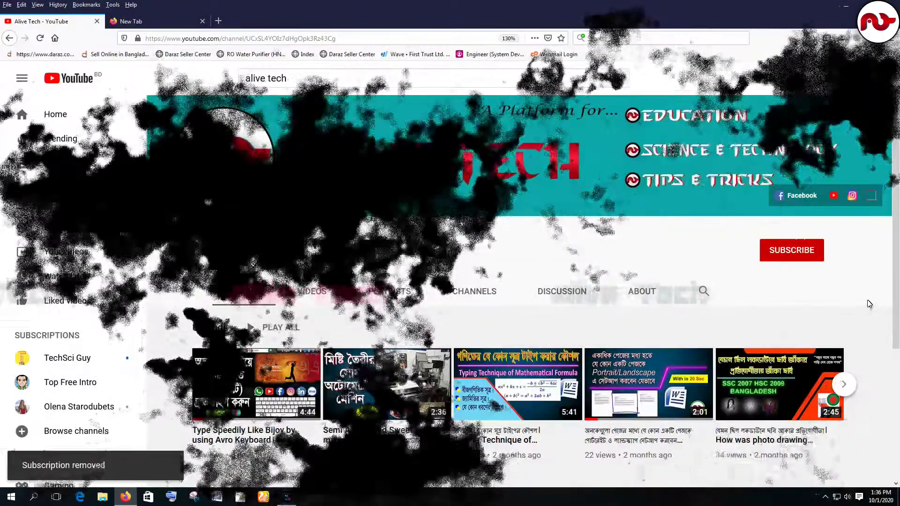
Subscribe to the Alive Tech YouTube channel and set its notifications to All.
click(786, 256)
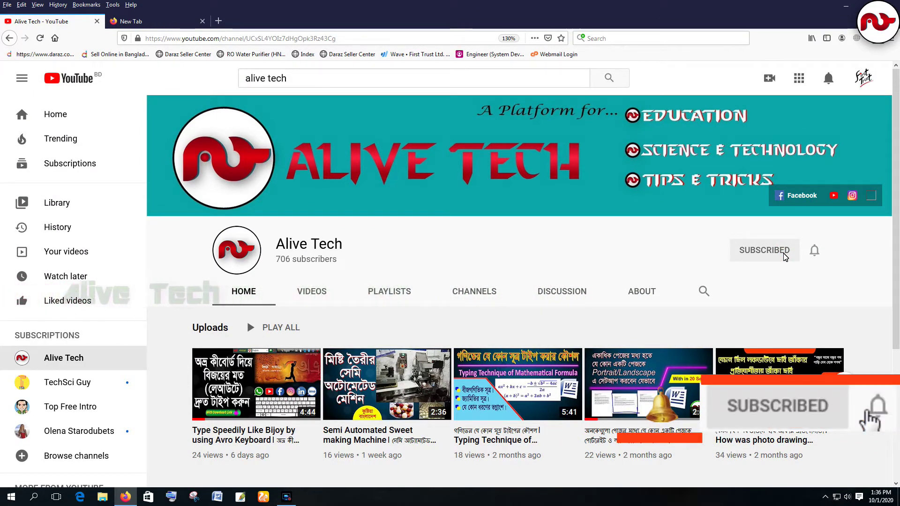
click(815, 250)
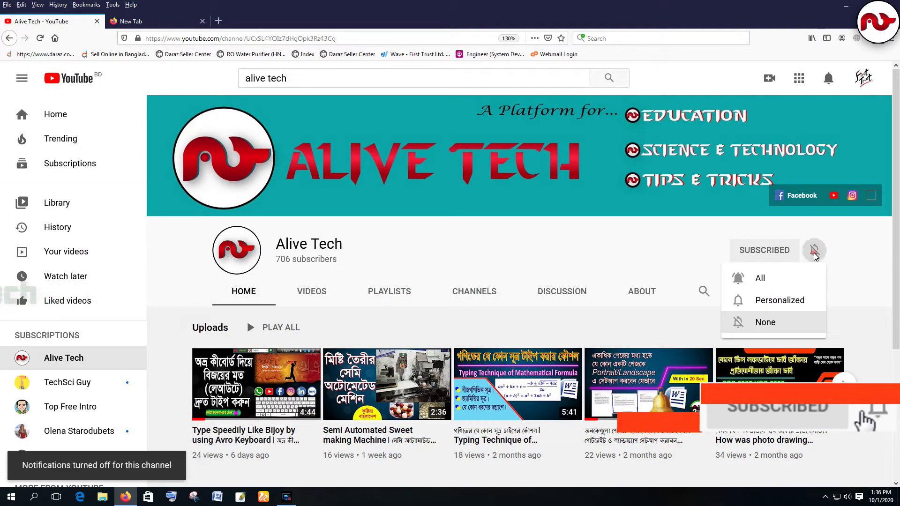
click(779, 278)
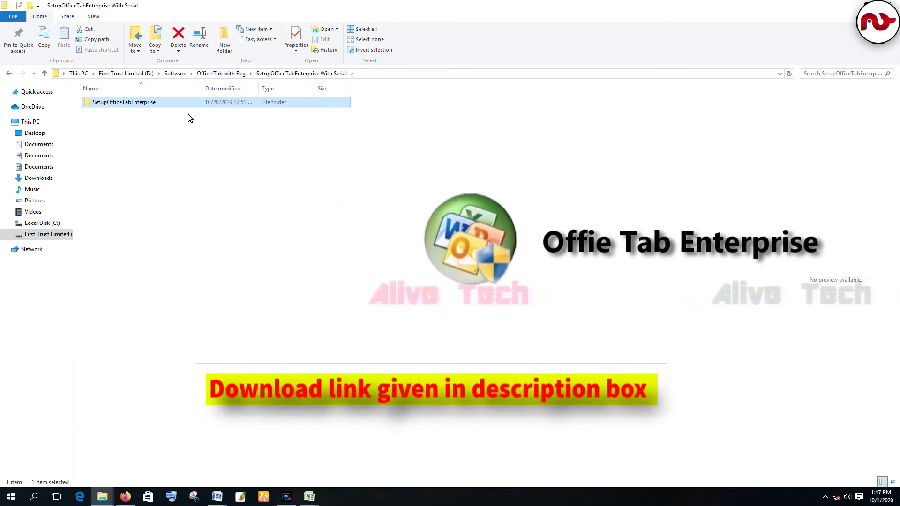
Open the SetupOfficeTabEnterprise folder inside SetupOfficeTabEnterprise With Serial in File Explorer.
double_click(120, 102)
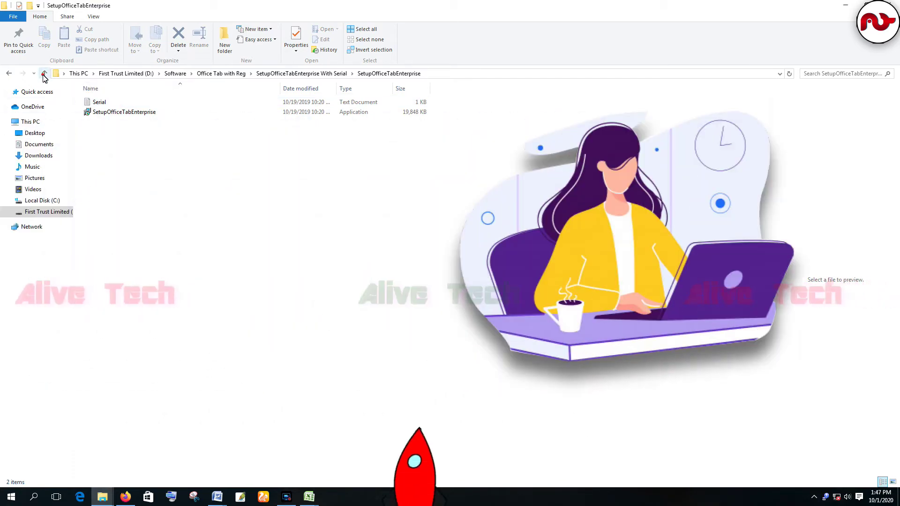
click(44, 75)
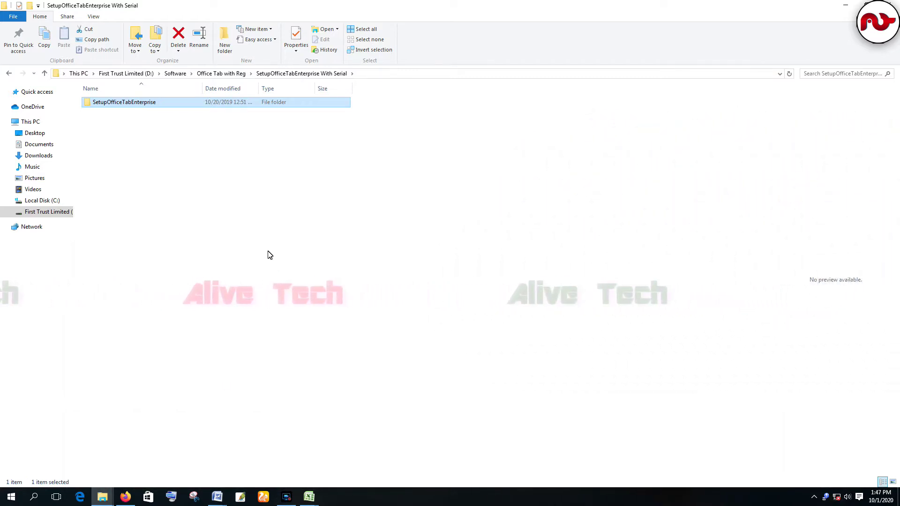
key(Return)
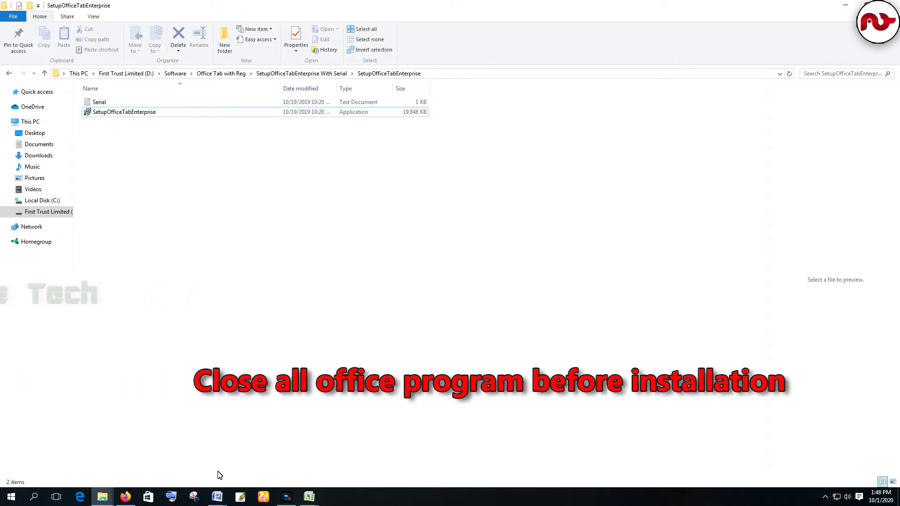
Close the three open Word documents: Product Proposal Sample, FTL Sales and Marketing Plan, and MOA.
mouse_move(216, 498)
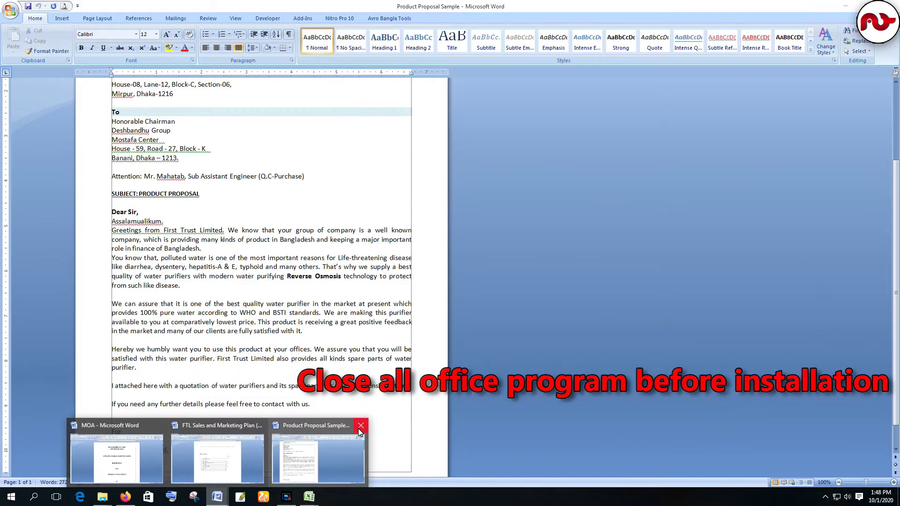
click(361, 426)
click(309, 425)
click(261, 426)
Close the QIO Mobile Update and First Trust Ltd Budget workbooks in Excel.
mouse_move(310, 496)
click(410, 426)
click(478, 281)
click(311, 496)
click(311, 497)
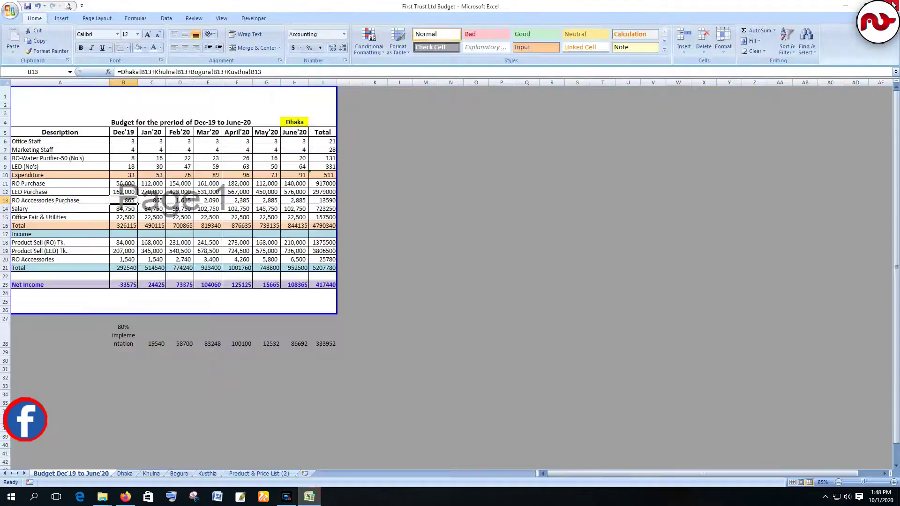
click(893, 4)
Run the SetupOfficeTabEnterprise installer and accept its license agreement.
double_click(93, 114)
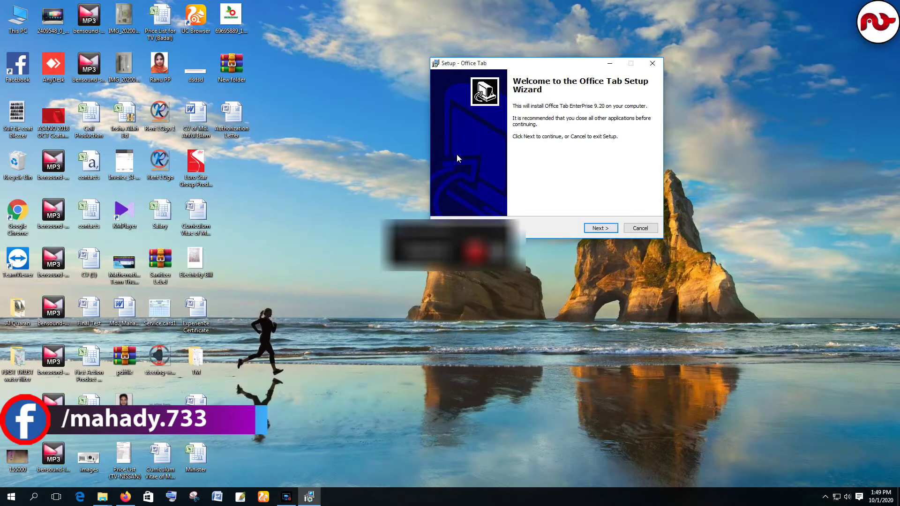
key(Return)
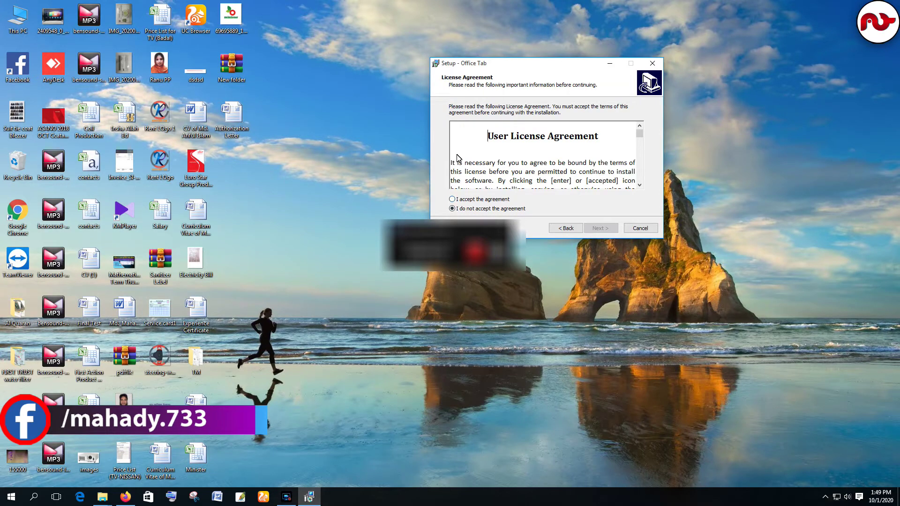
key(alt+a)
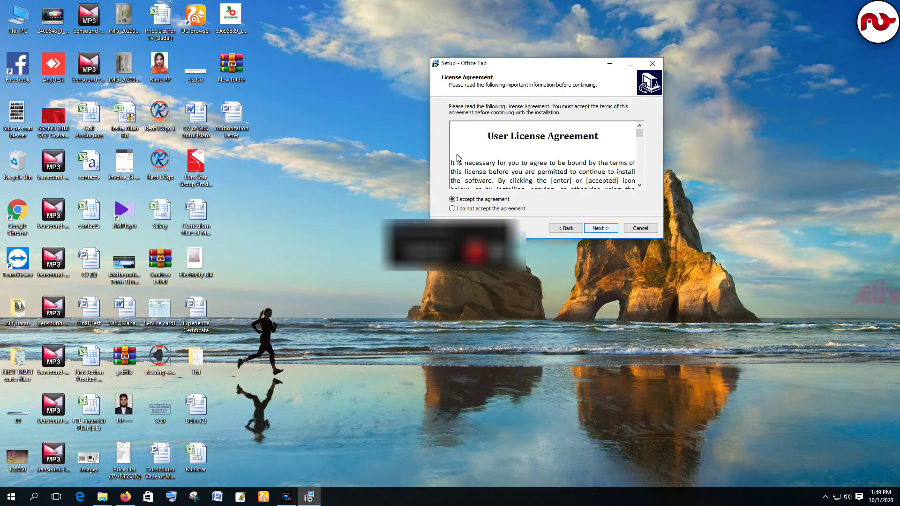
key(Return)
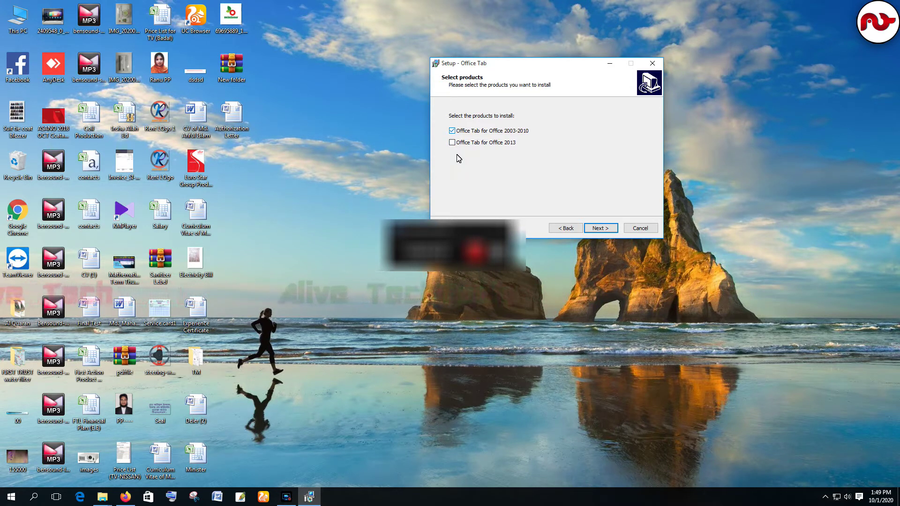
Proceed with Office Tab for Office 2003-2010 and the default destination folder C:\Program Files\Detong\Office Tab.
key(Return)
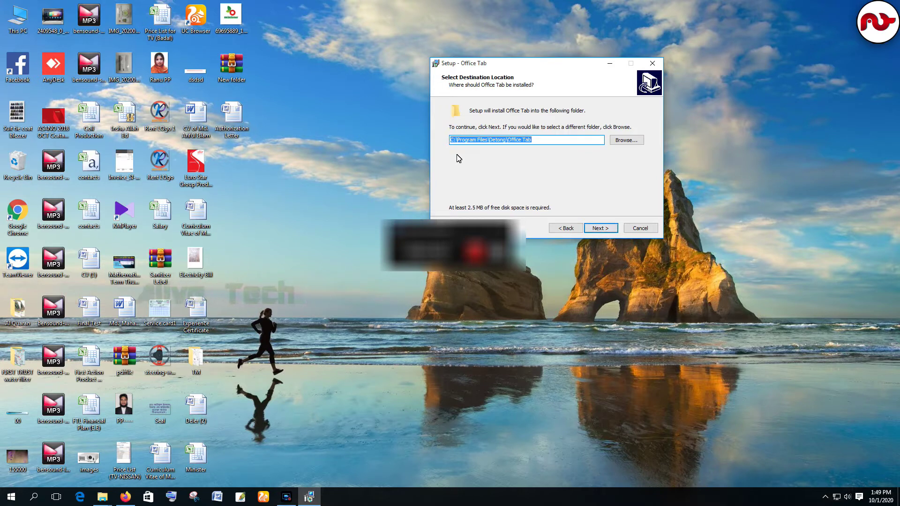
key(Return)
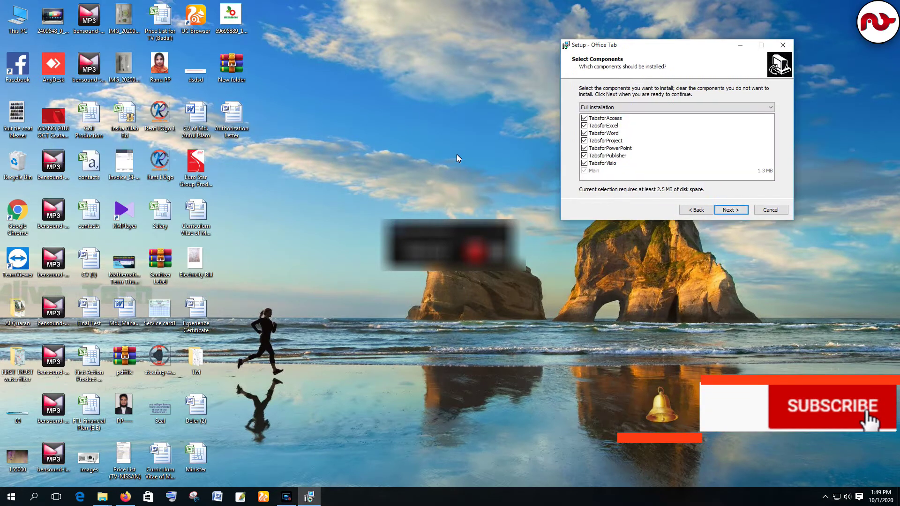
Review the available installation types and choose Custom installation for the Office Tab components.
click(677, 108)
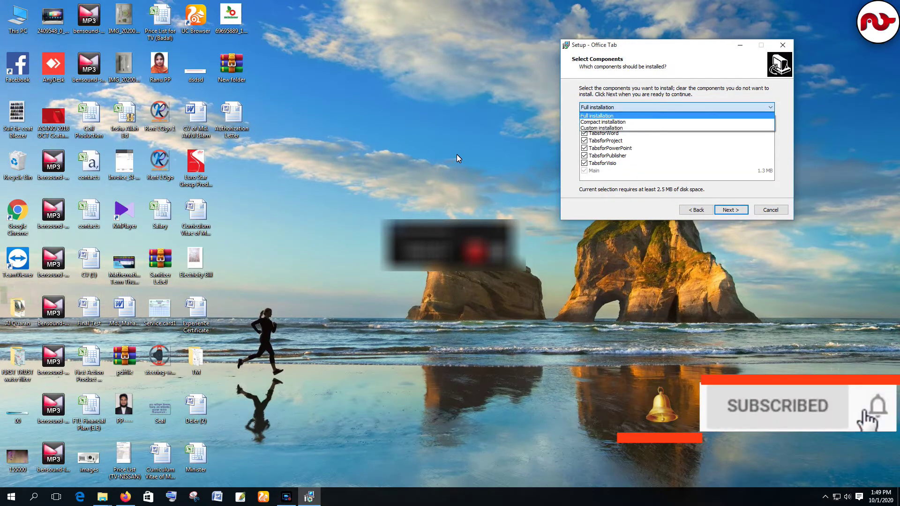
click(677, 107)
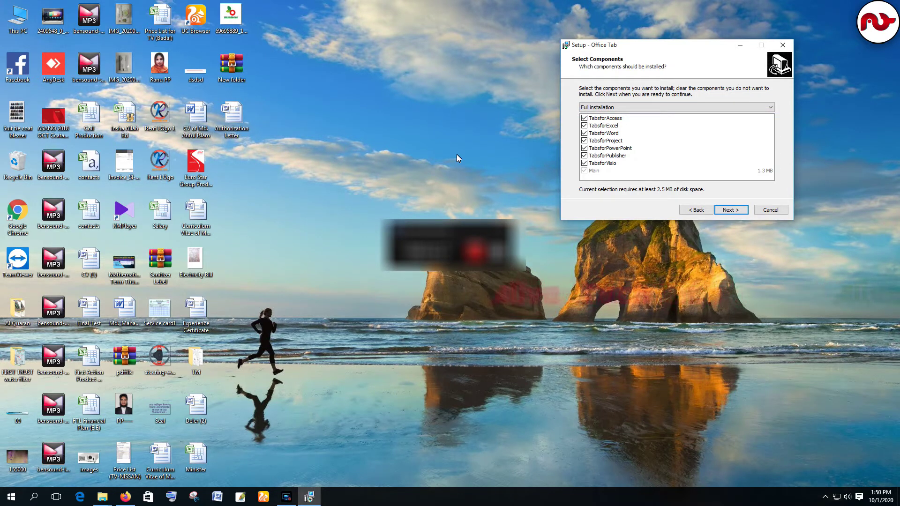
click(677, 107)
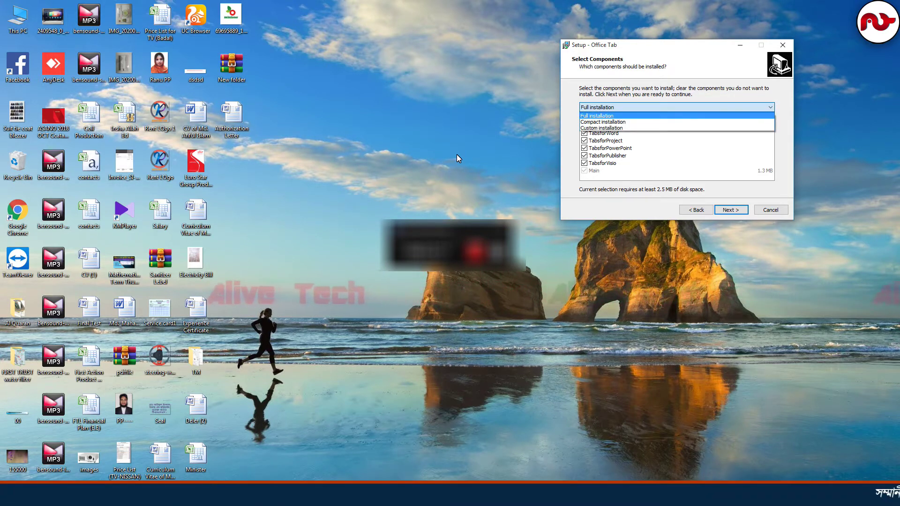
click(677, 107)
click(678, 107)
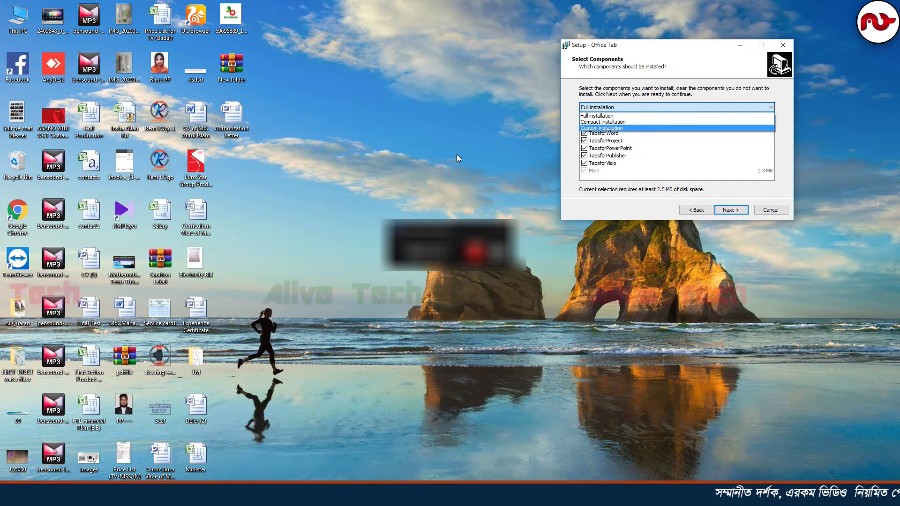
key(Return)
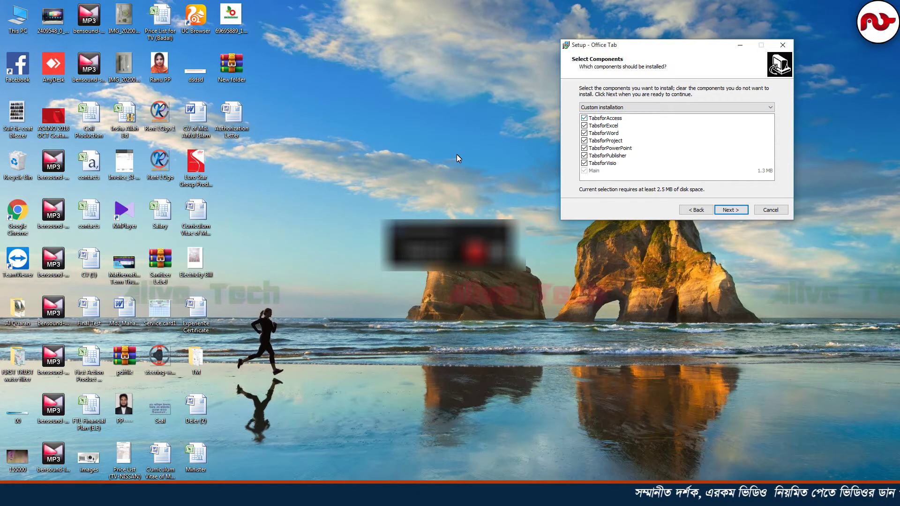
Clear the TabsforAccess, TabsforExcel and TabsforWord components and select all three again.
click(584, 118)
click(584, 126)
click(584, 133)
click(584, 126)
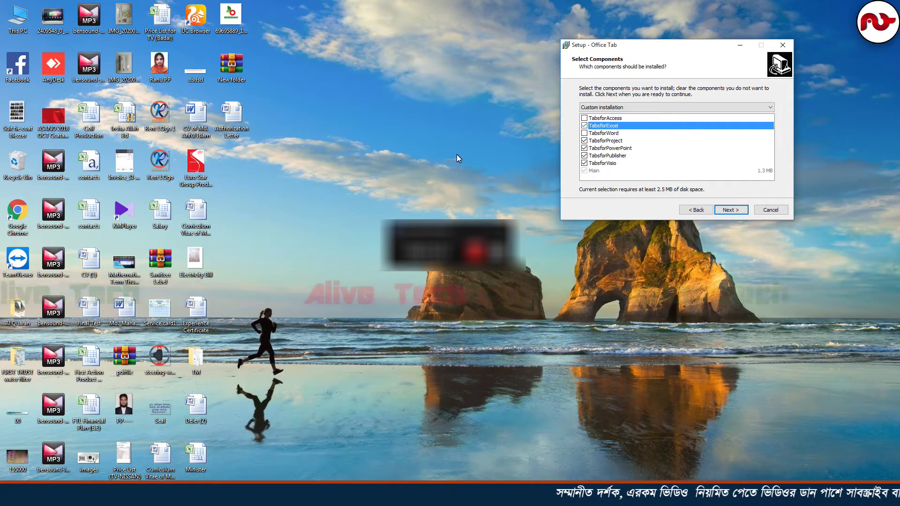
click(584, 118)
click(584, 133)
Set the installation type to Full installation and continue to the Start Menu folder selection.
click(677, 108)
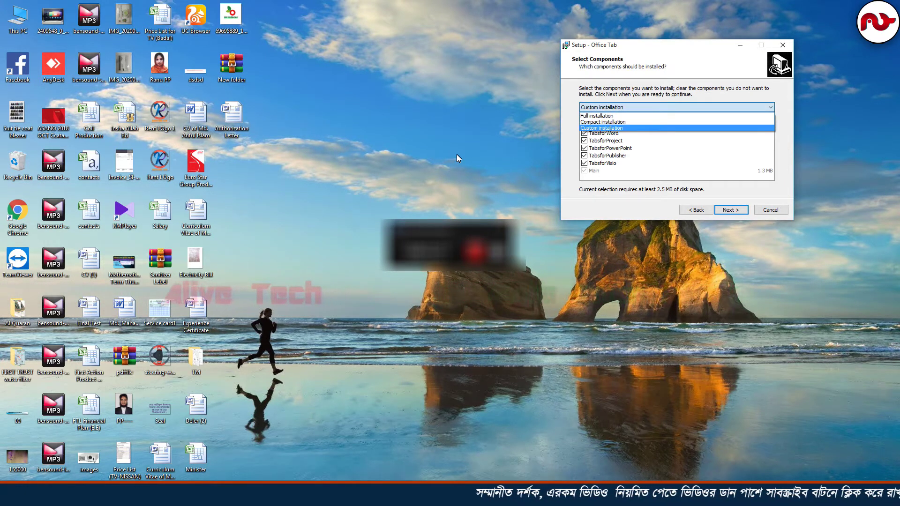
click(675, 115)
click(731, 210)
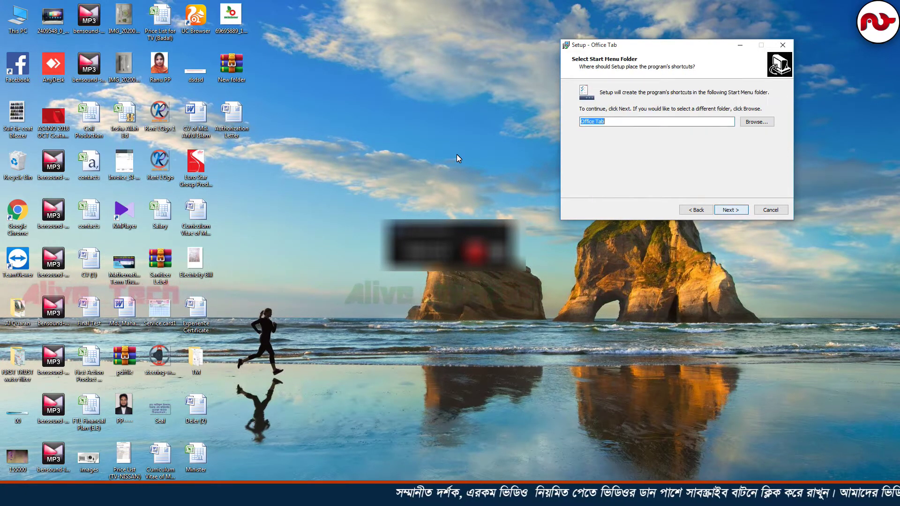
Accept the default Start Menu folder Office Tab, run the installation and finish the setup.
click(731, 210)
key(Return)
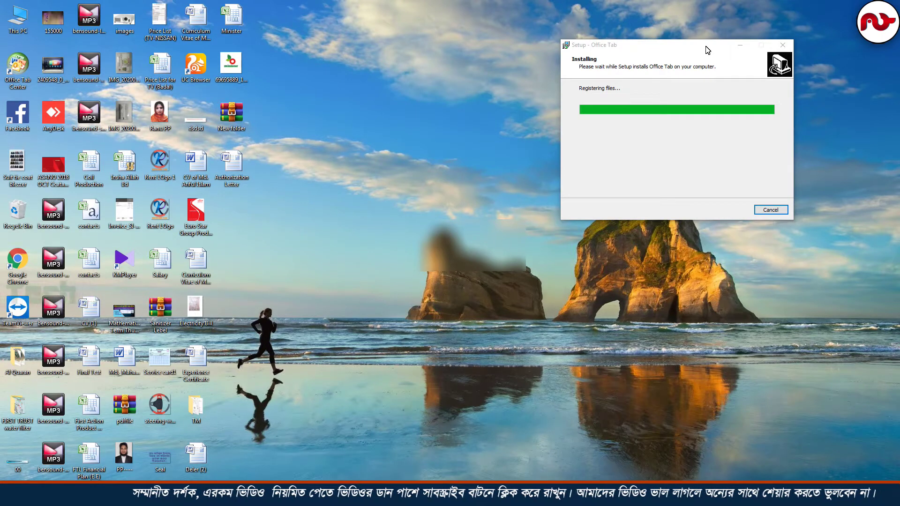
click(563, 242)
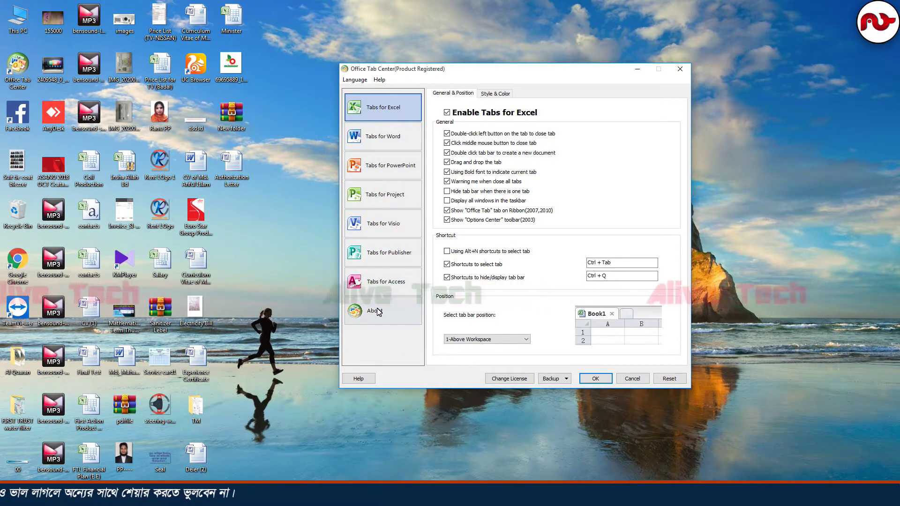
Review the Office Tab Center settings for Excel, Word, PowerPoint, Project and Visio, including Excel's style and color options, and the About page.
click(381, 137)
click(378, 102)
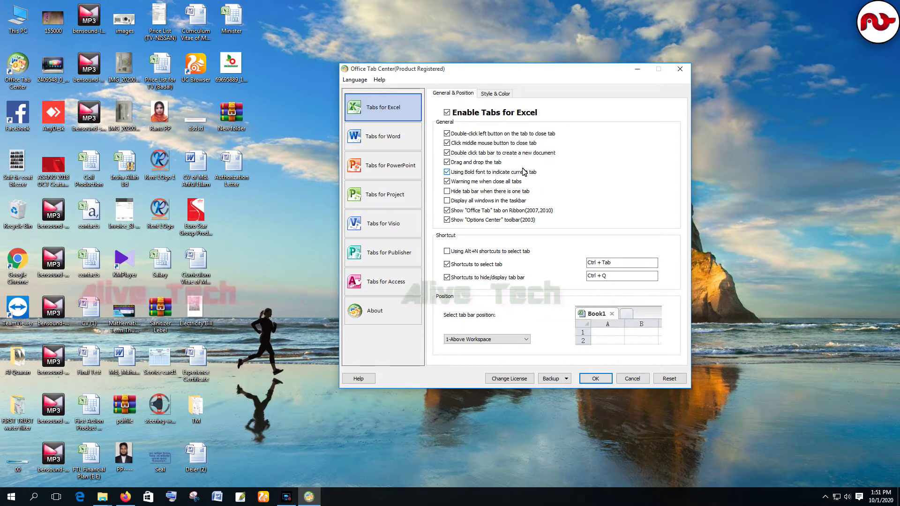
click(492, 96)
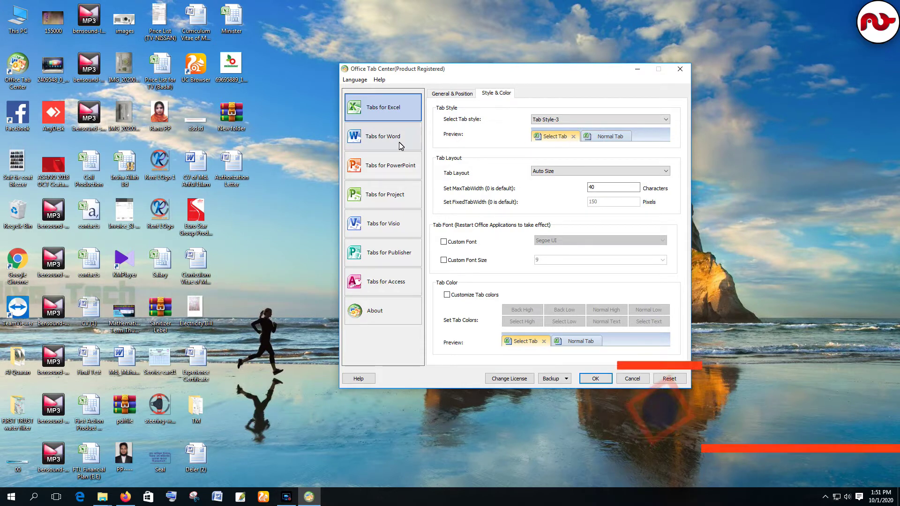
click(384, 137)
click(391, 168)
click(393, 205)
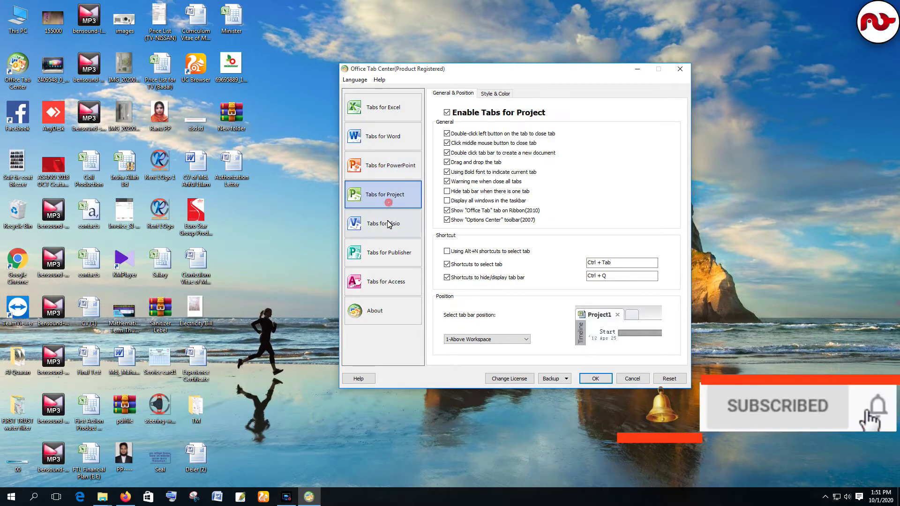
click(385, 223)
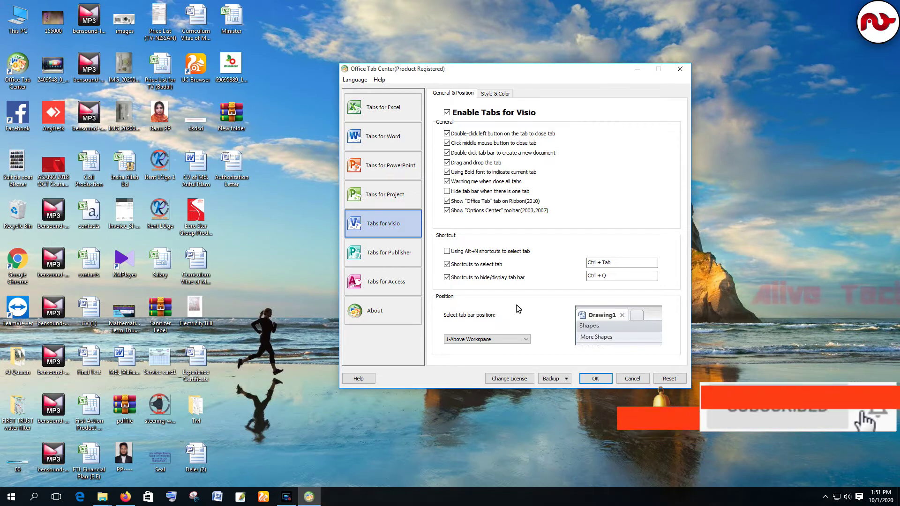
click(399, 317)
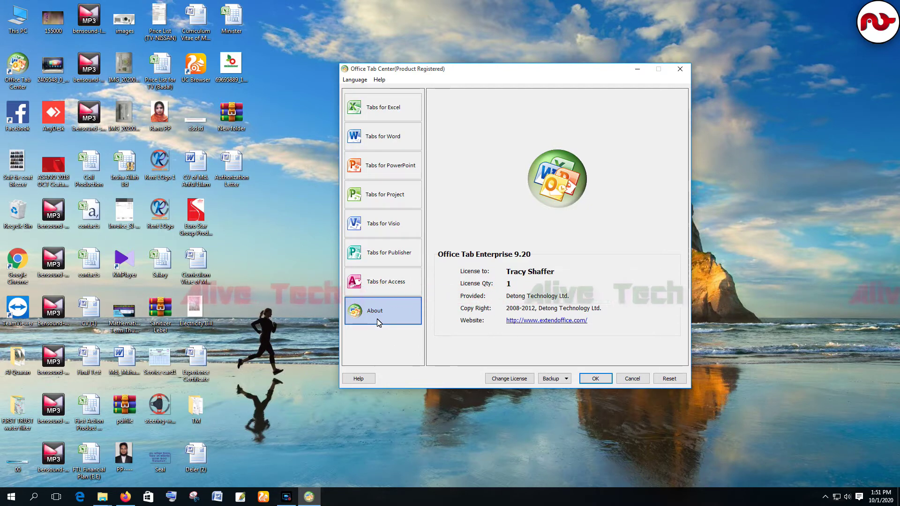
Open the Change License dialog and the Serial text file from the SetupOfficeTabEnterprise folder.
click(509, 380)
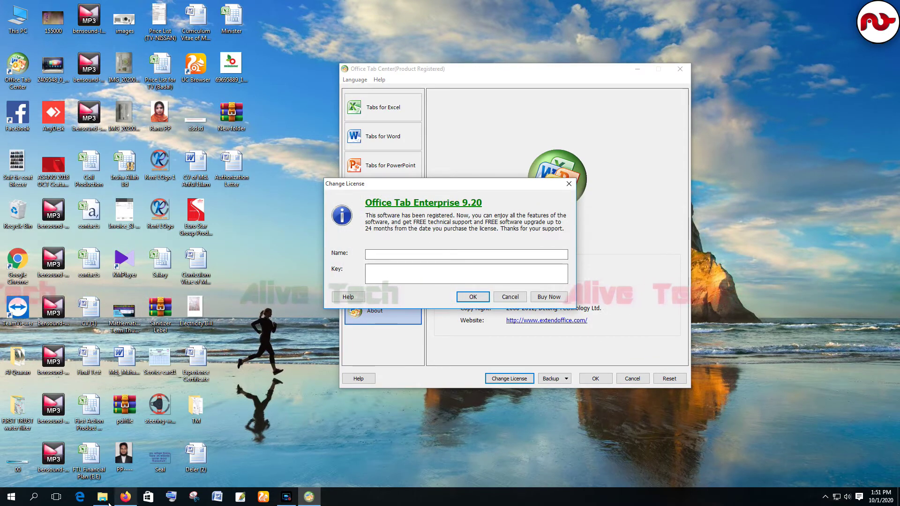
mouse_move(102, 497)
click(50, 452)
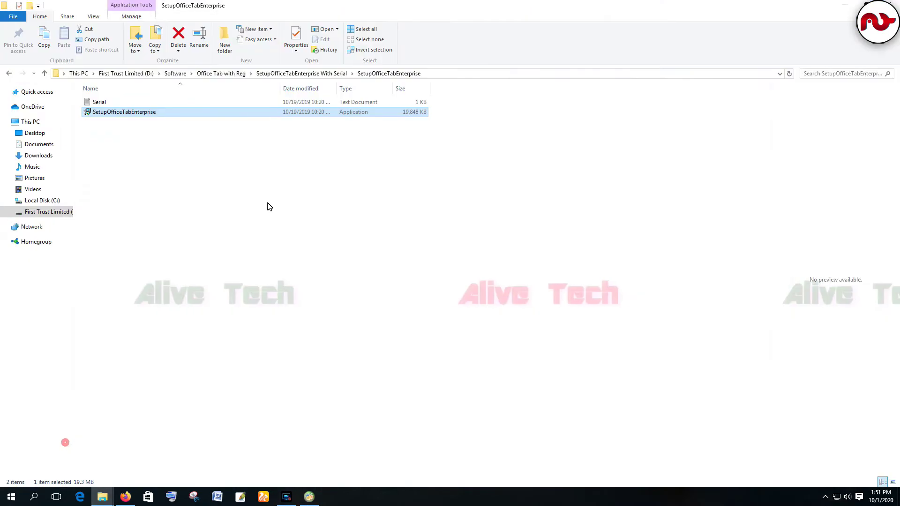
double_click(98, 102)
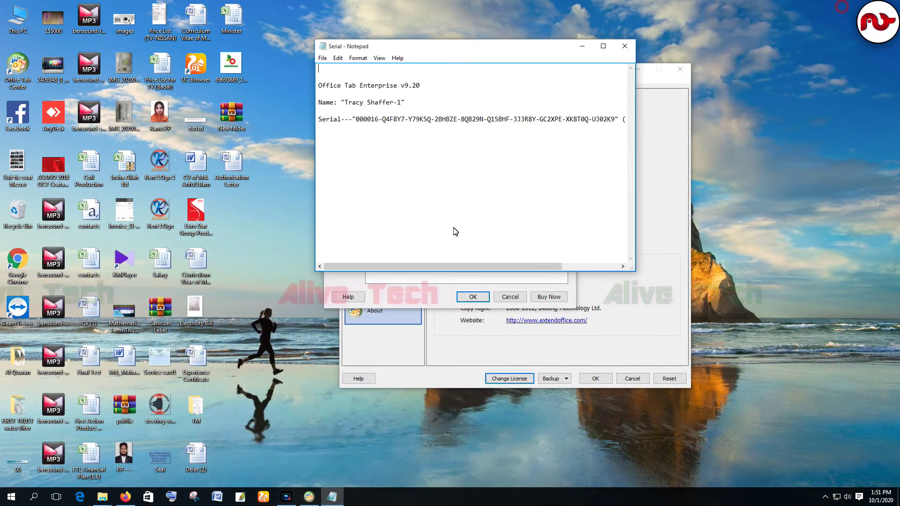
Copy the licensee's name from the Serial file into the Name field of the Change License dialog.
drag(458, 56, 214, 73)
drag(157, 119, 102, 121)
right_click(107, 121)
click(129, 150)
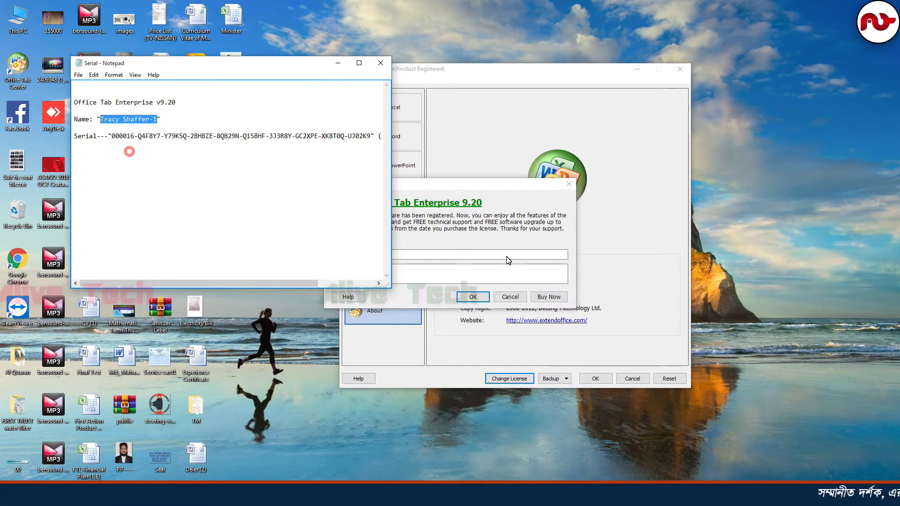
click(466, 233)
right_click(447, 255)
click(453, 293)
Copy the licence key from the Serial file into the Key field and submit the registration.
click(176, 159)
drag(112, 137, 371, 142)
right_click(365, 137)
click(400, 165)
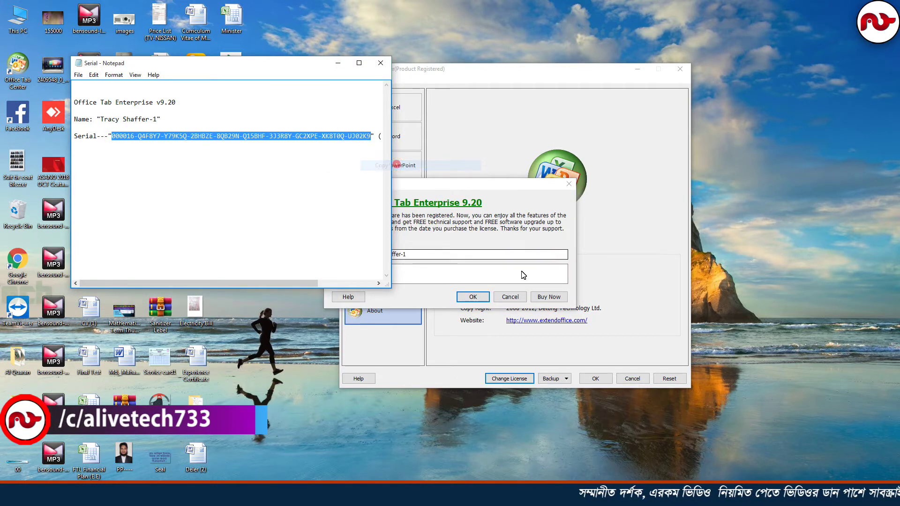
click(457, 276)
right_click(443, 272)
click(464, 310)
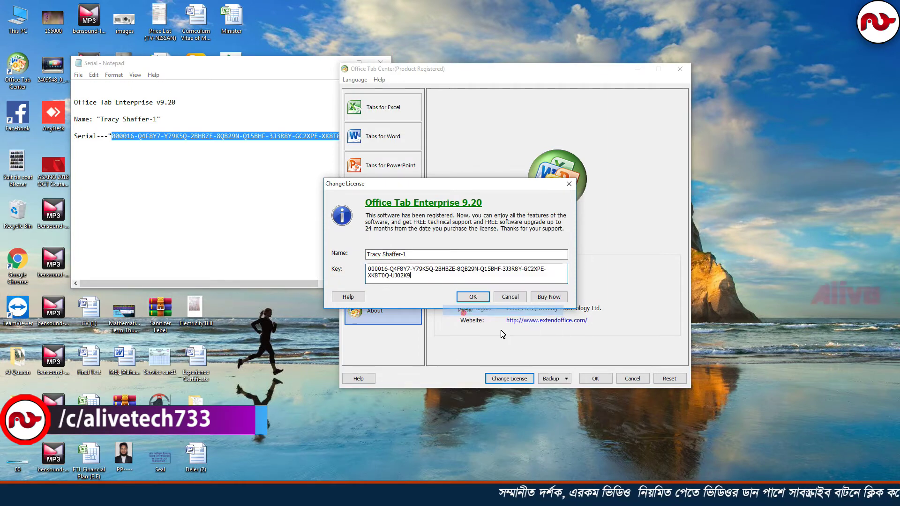
click(485, 301)
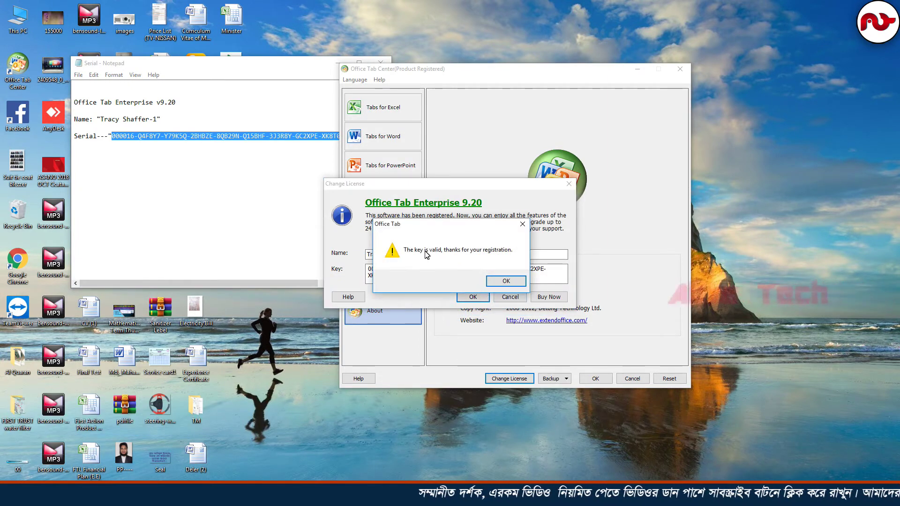
click(503, 281)
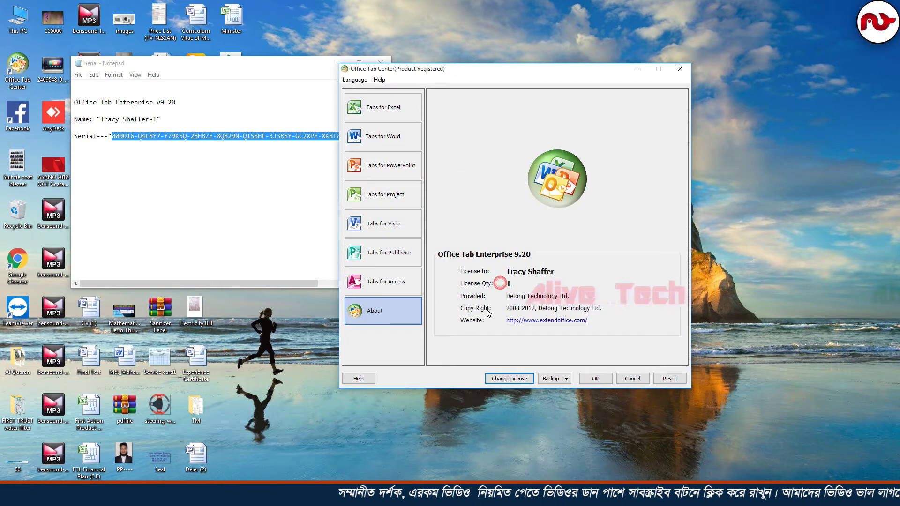
Save the Office Tab Center settings and close the Serial text file.
click(598, 379)
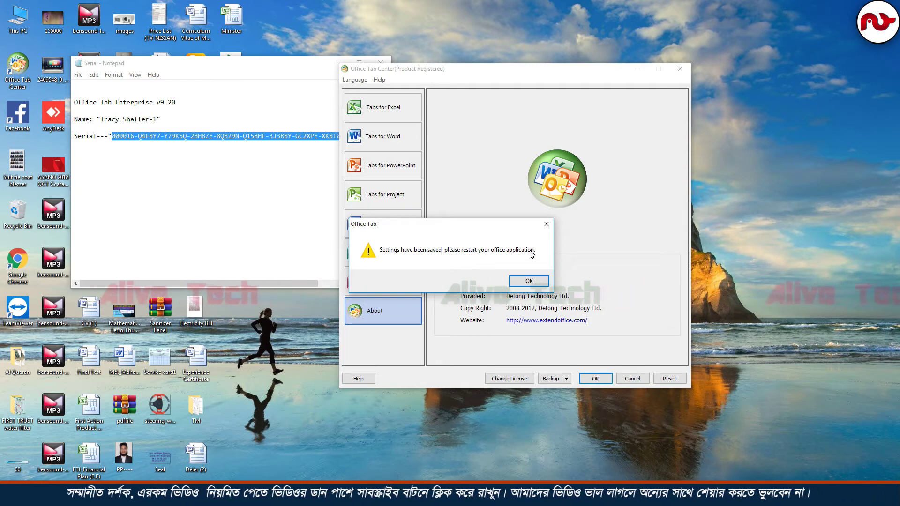
click(527, 281)
drag(329, 63, 613, 75)
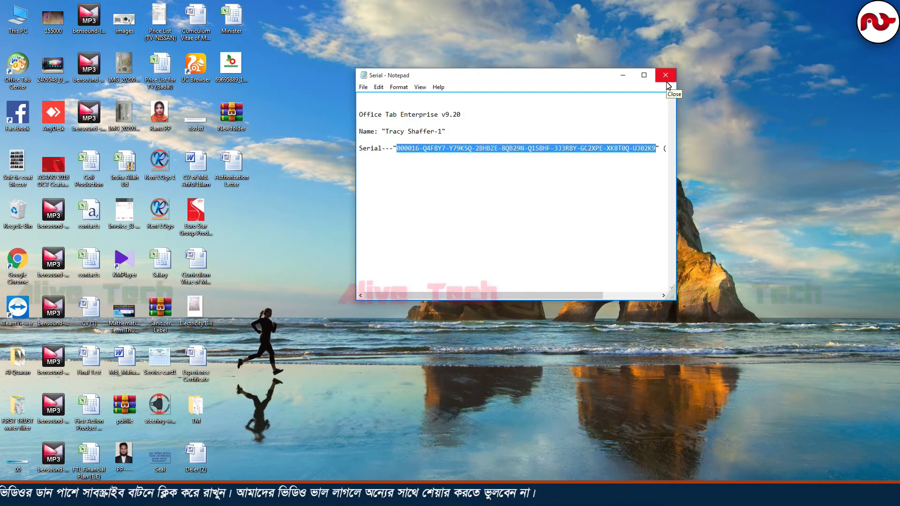
click(666, 77)
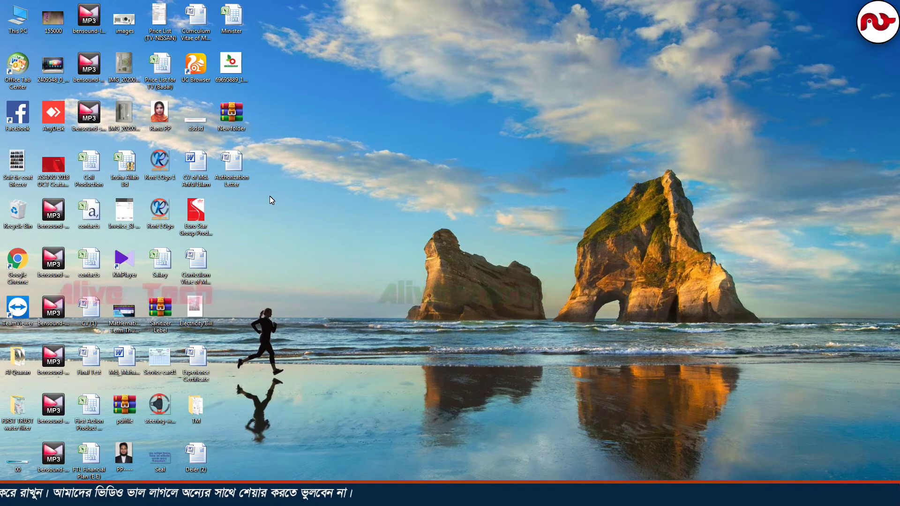
Open the Authorization Letter document in Word and look through it from beginning to end.
double_click(235, 164)
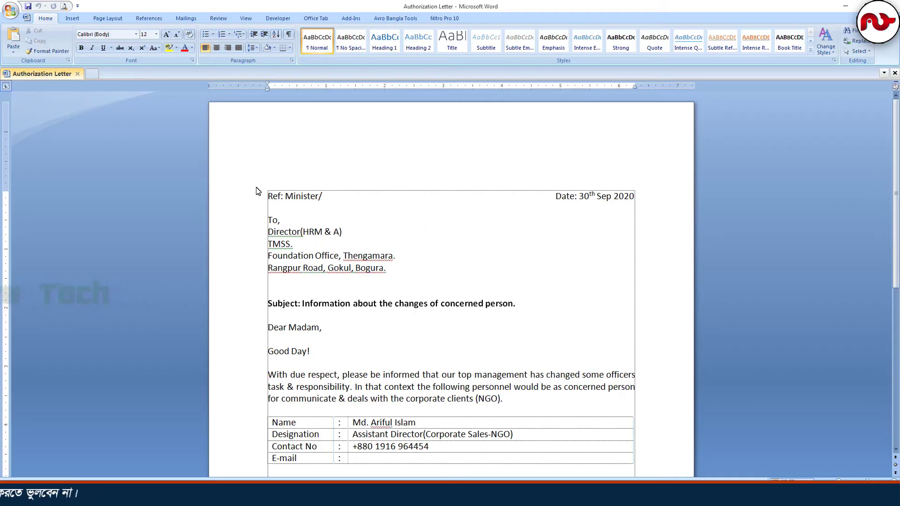
scroll(242, 181, down, 9)
scroll(215, 188, up, 2)
scroll(189, 196, up, 1)
scroll(190, 195, down, 3)
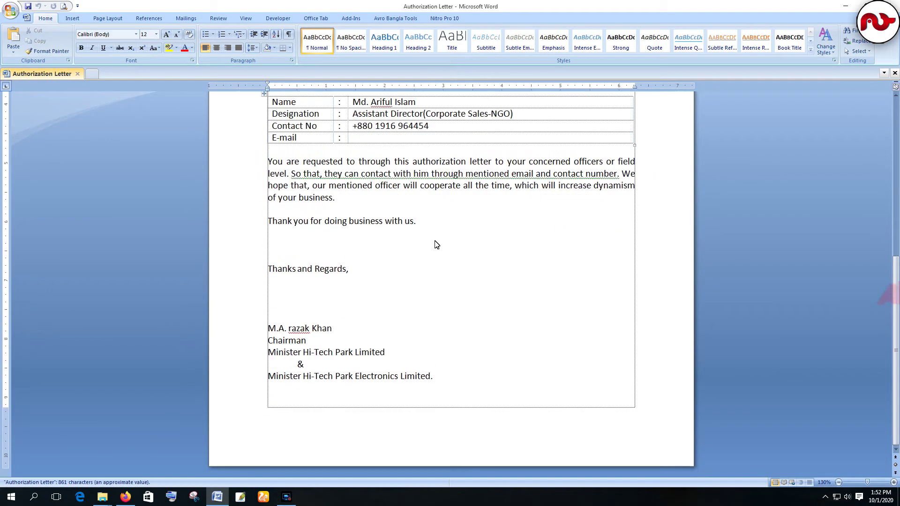
scroll(399, 230, up, 9)
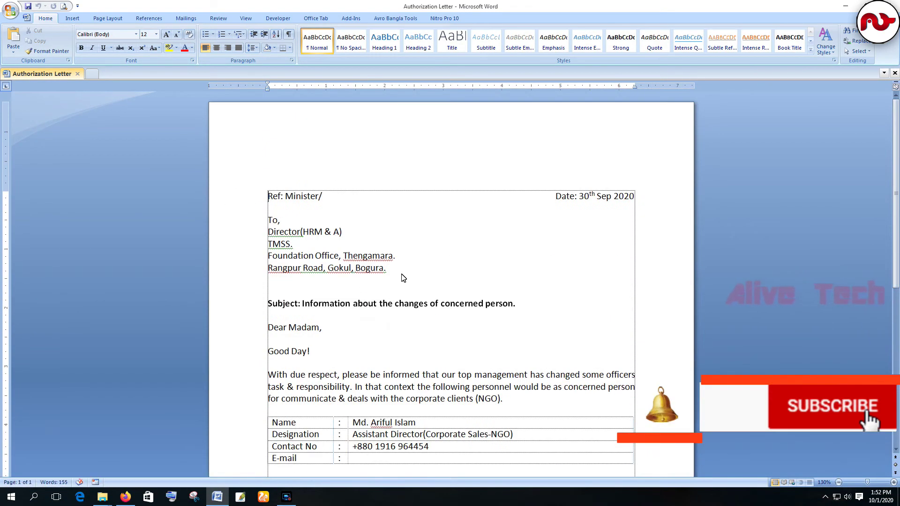
ctrl+scroll(406, 274, up, 5)
scroll(212, 210, down, 3)
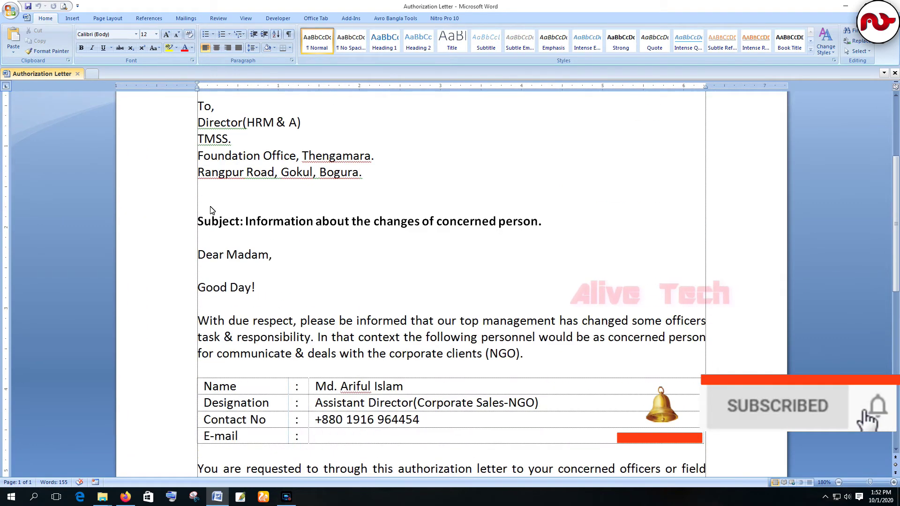
scroll(229, 224, up, 3)
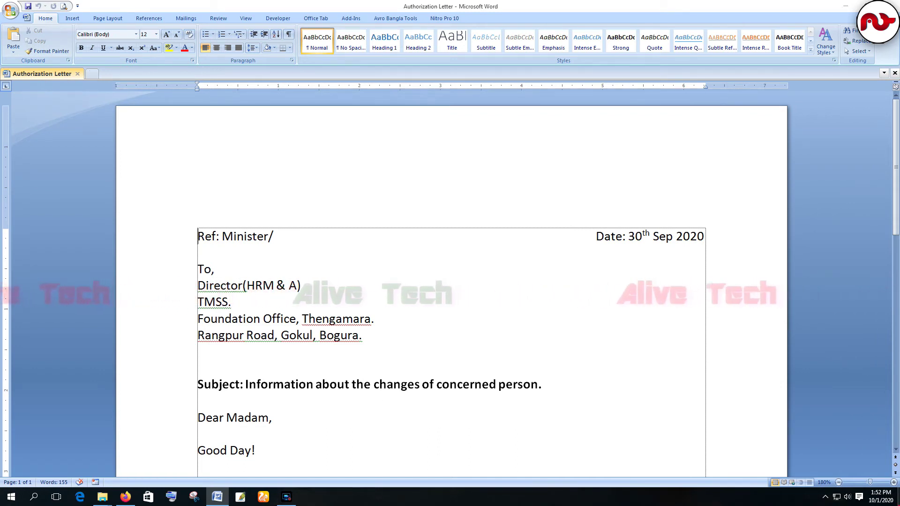
Open the Deler (2) document from the desktop alongside Authorization Letter and switch between the two document tabs.
key(super+d)
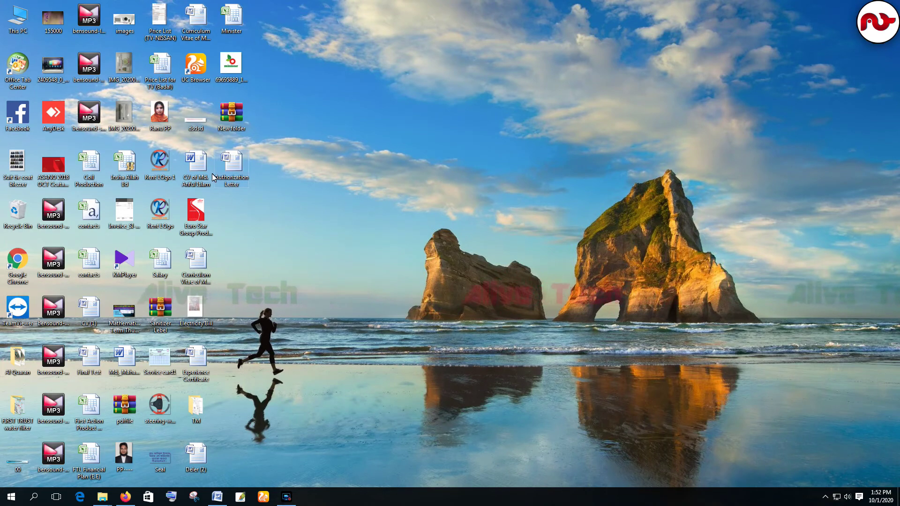
key(super+d)
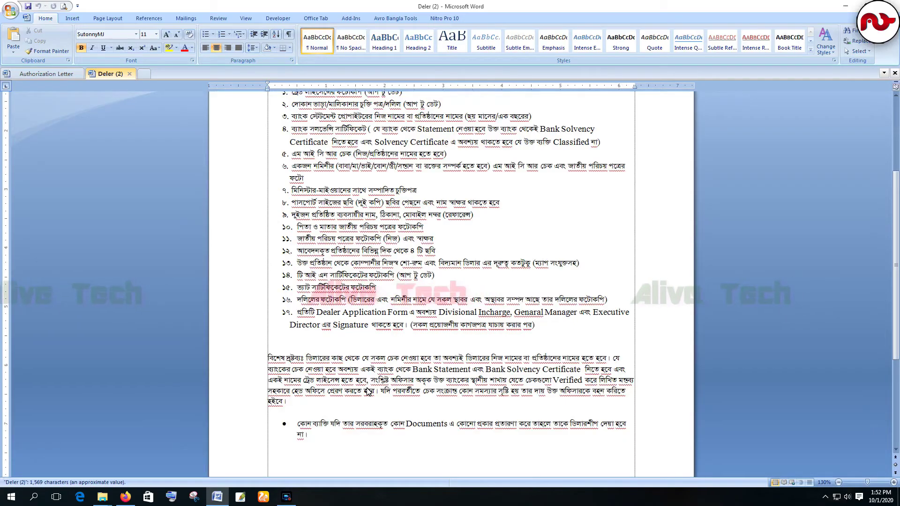
click(52, 75)
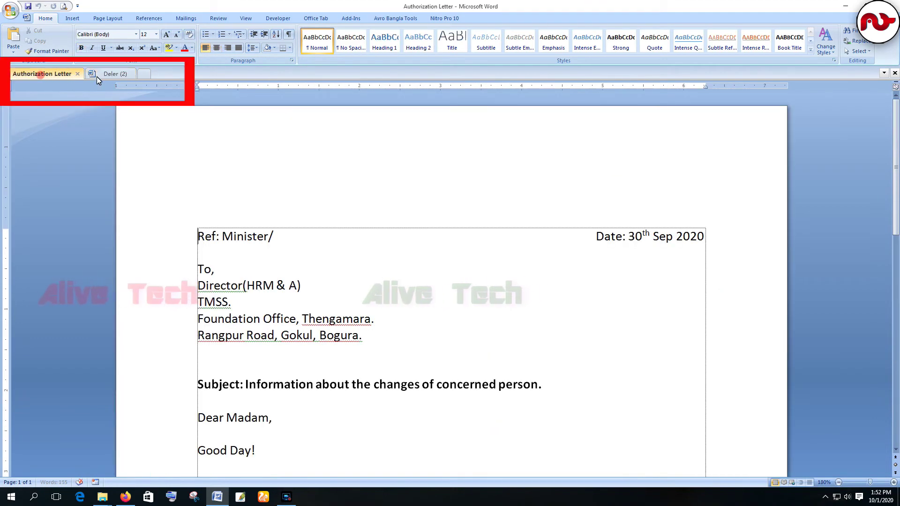
click(109, 75)
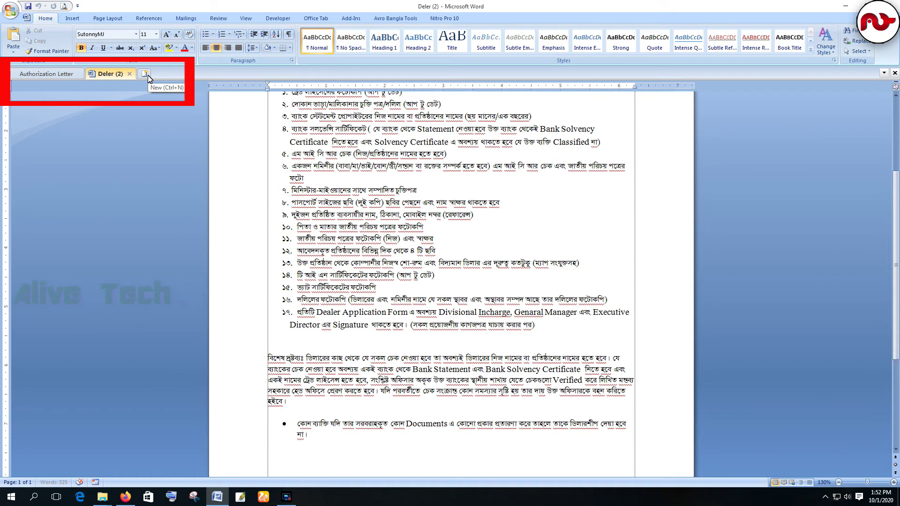
Add three blank Word documents in new tabs and switch among Authorization Letter, Deler (2) and the first blank document.
click(144, 74)
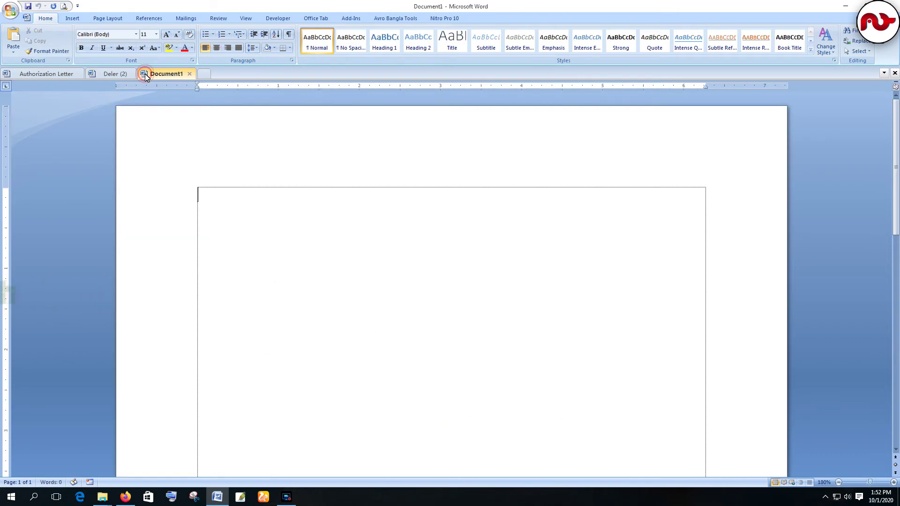
click(207, 74)
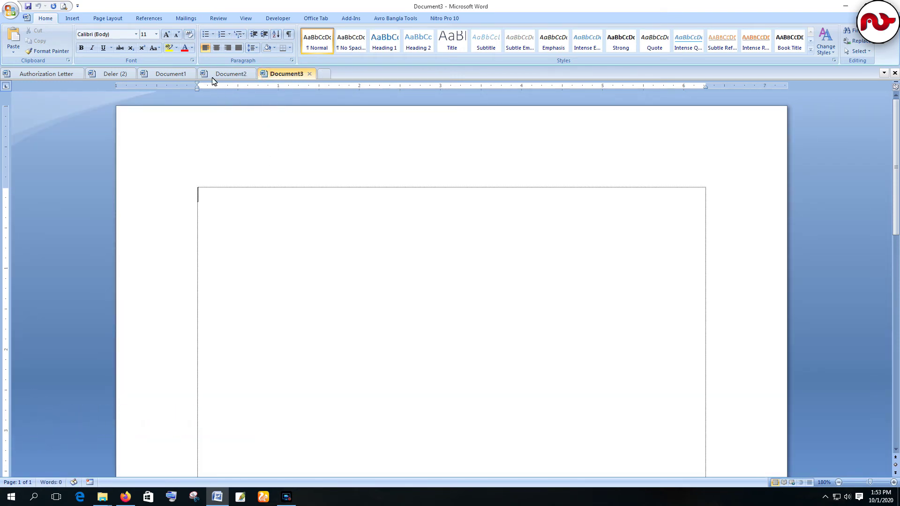
click(114, 75)
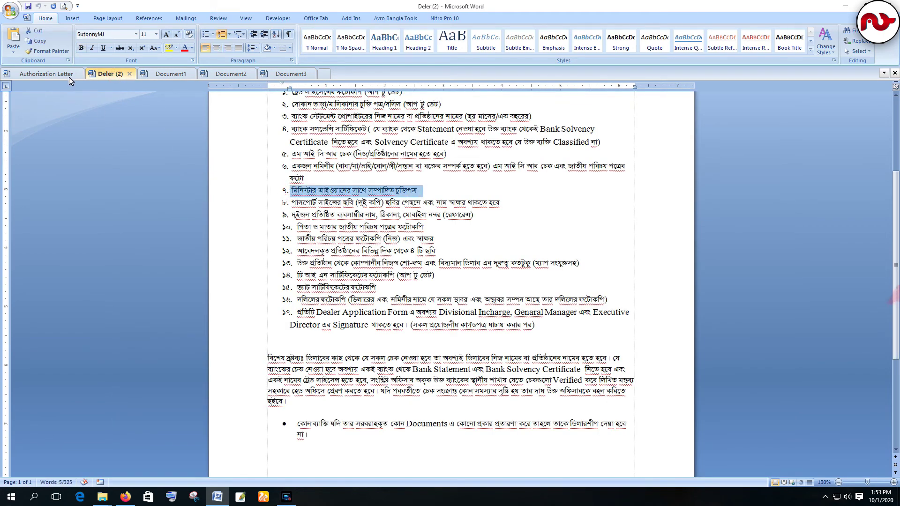
click(41, 72)
click(95, 75)
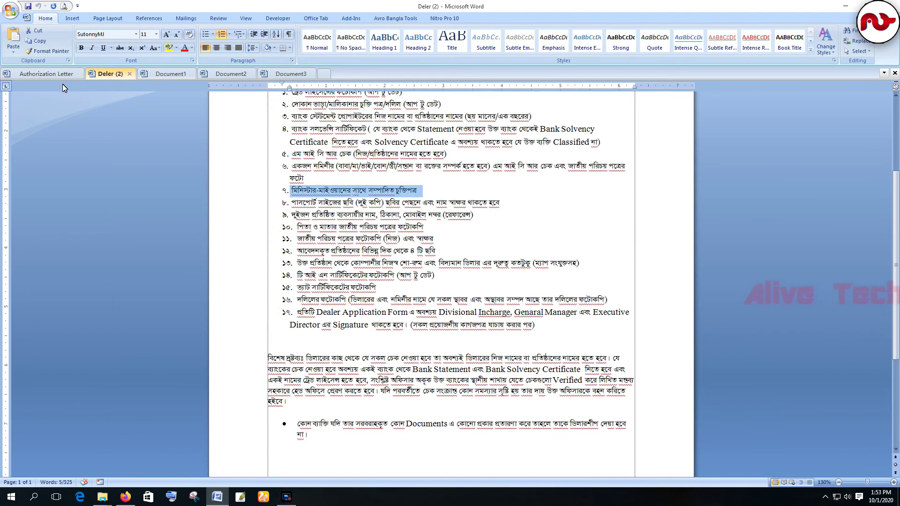
click(64, 74)
click(107, 74)
click(170, 74)
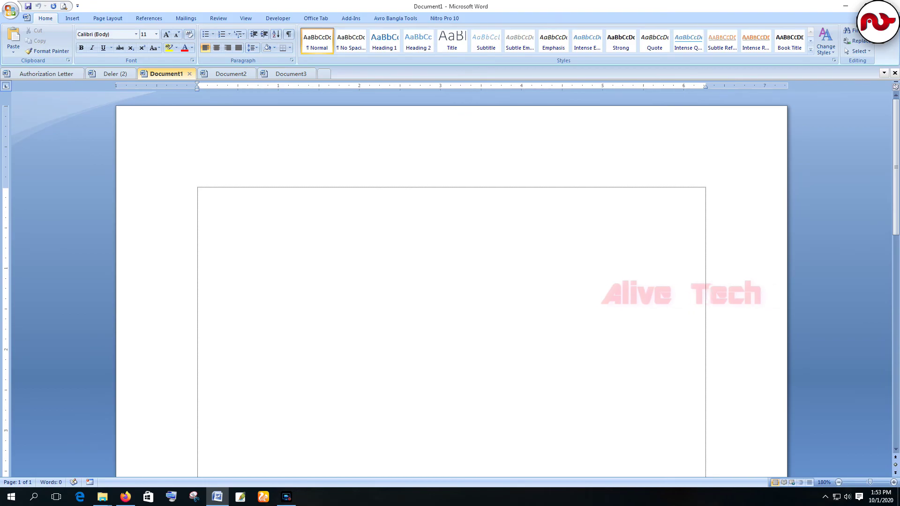
Open the TV price list and Minister workbooks from the desktop so both appear as tabs in one Excel window.
key(super+d)
double_click(160, 68)
click(847, 6)
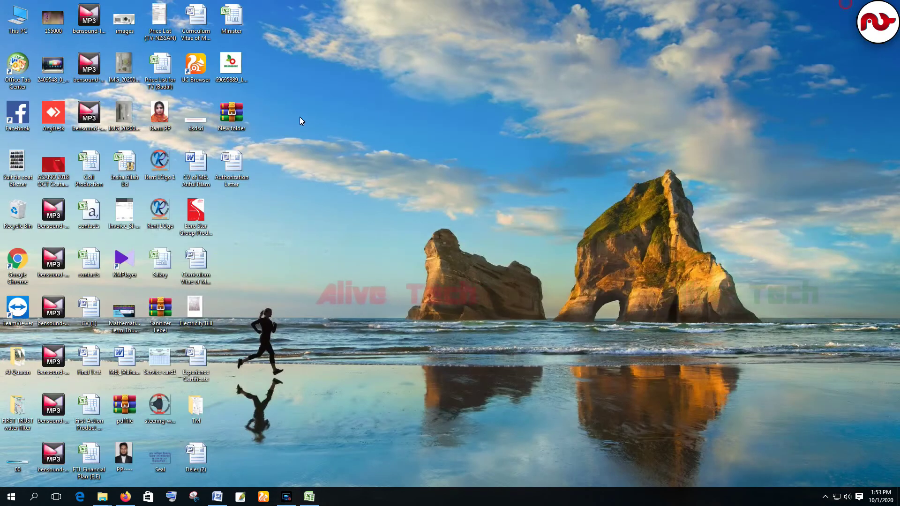
double_click(231, 19)
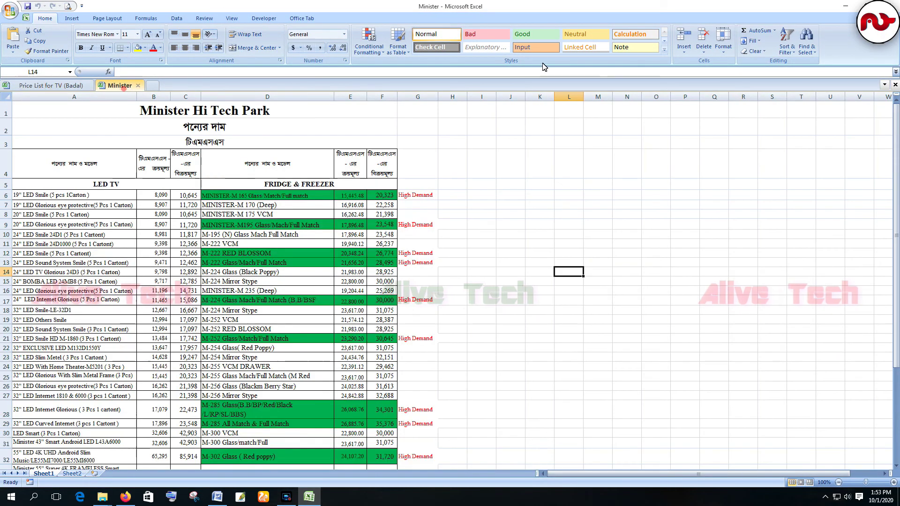
Minimize Excel and switch to Firefox with the Alive Tech YouTube channel page.
click(847, 6)
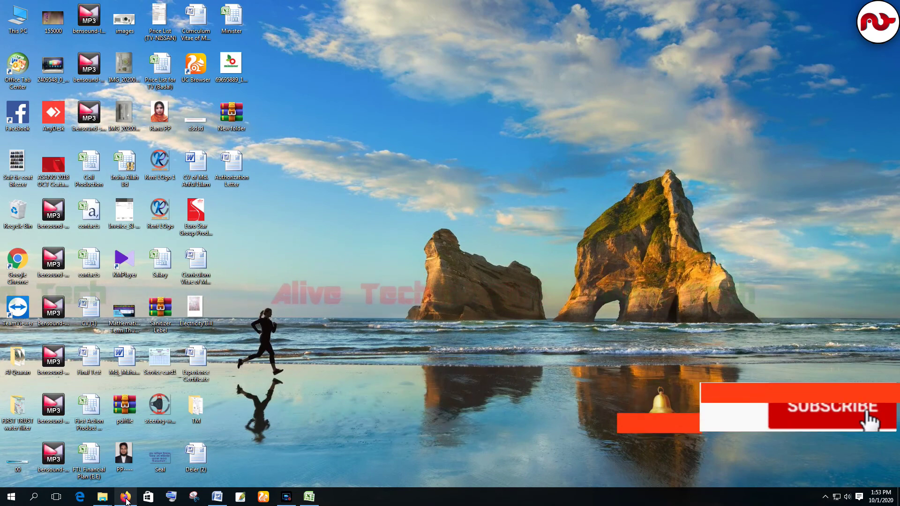
click(122, 498)
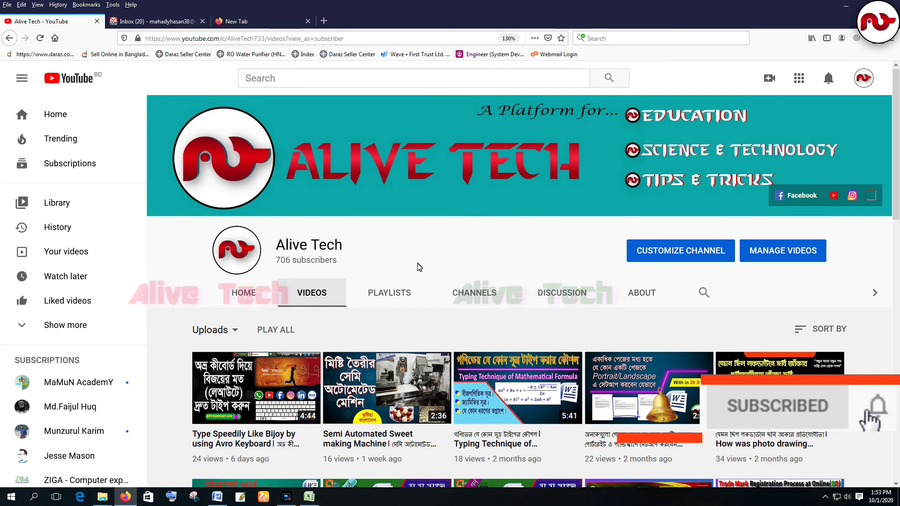